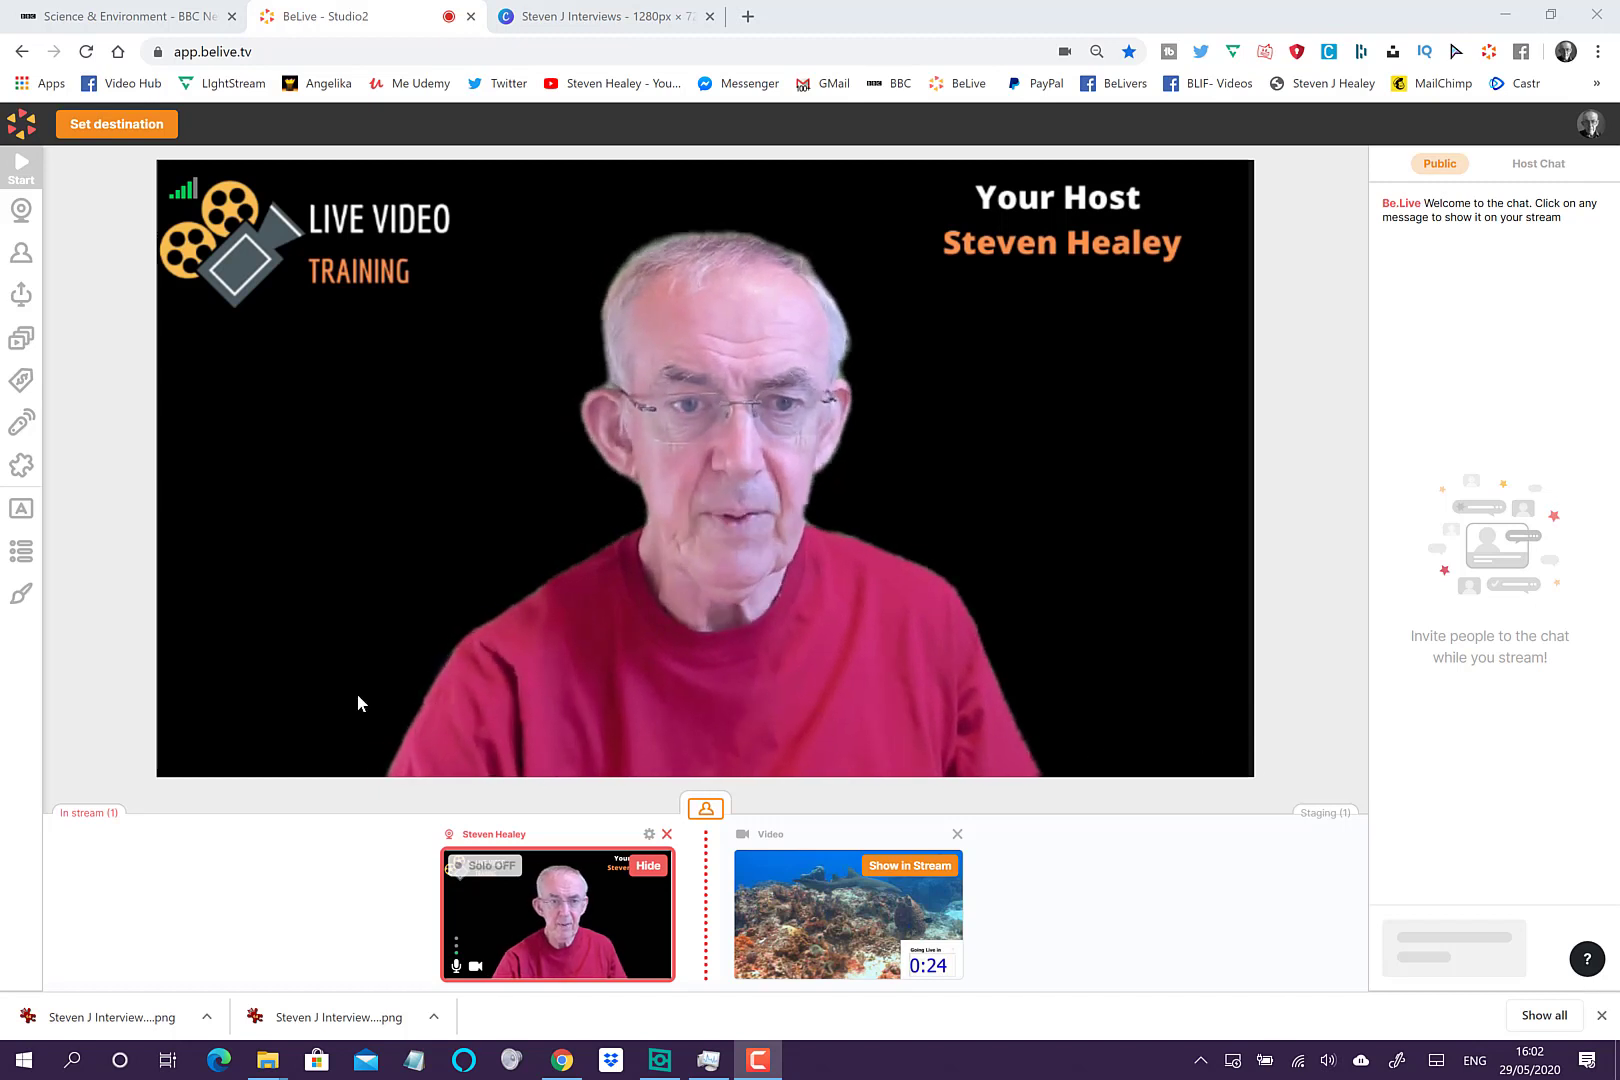
Share the Science & Environment - BBC News Chrome tab with audio as a screen-share source
click(23, 298)
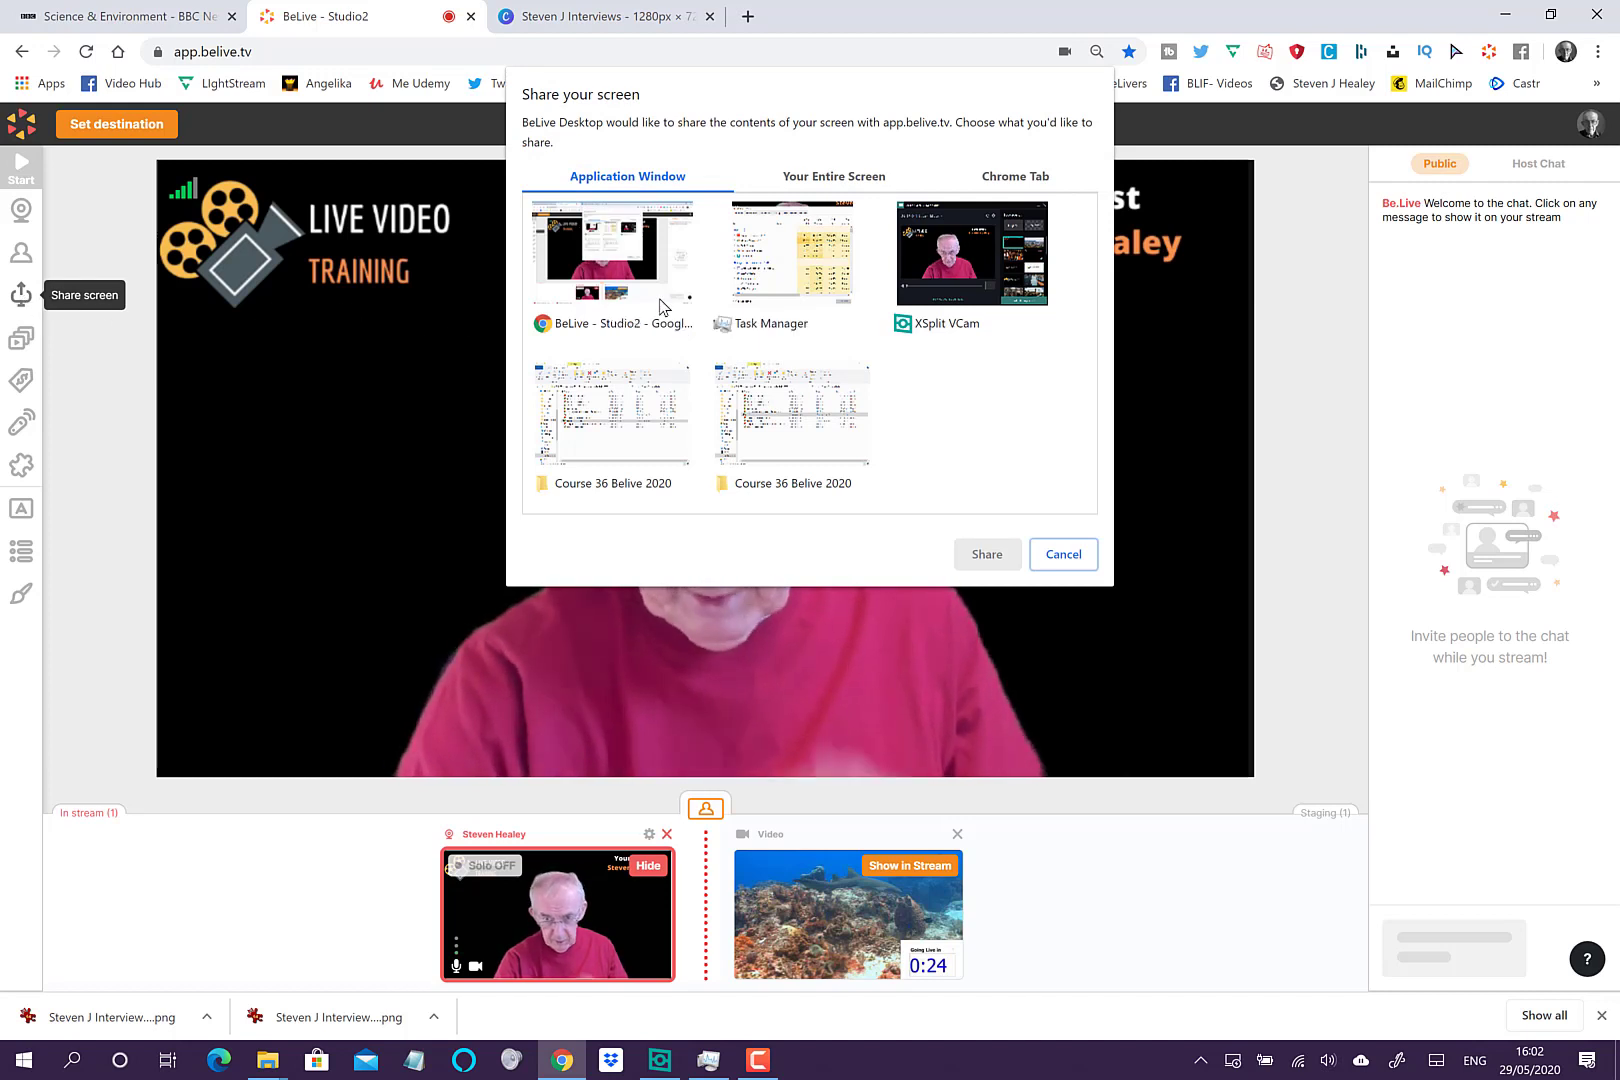
click(817, 180)
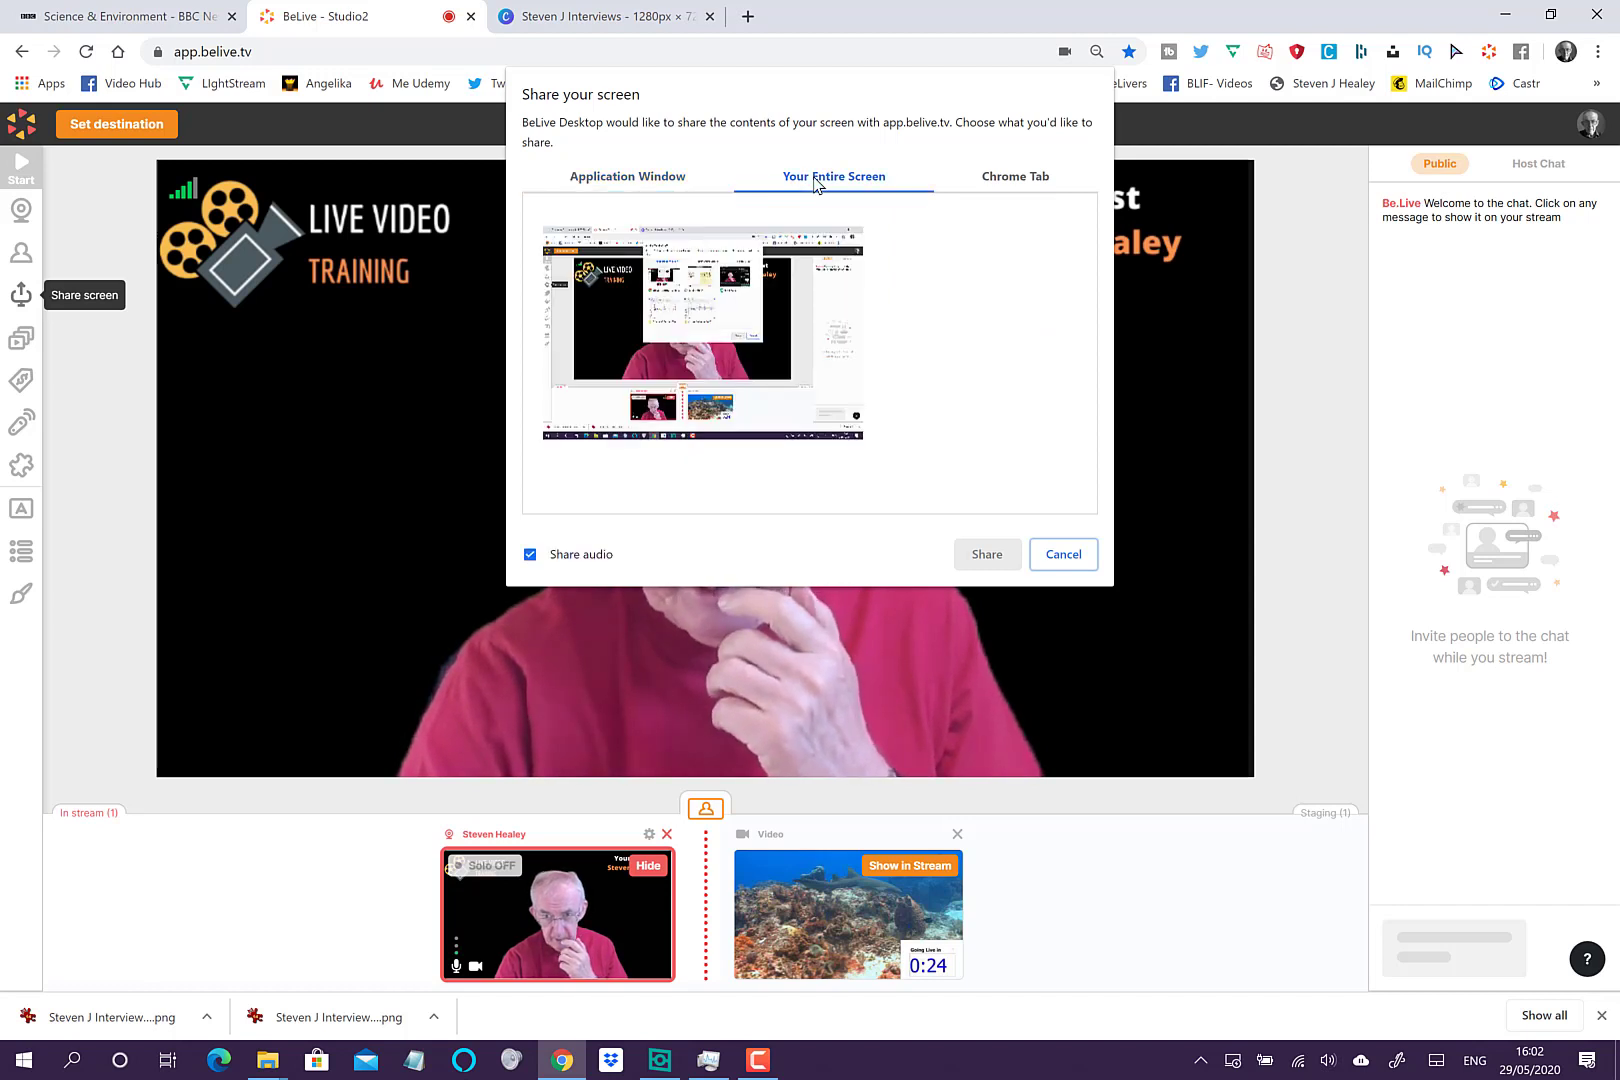
click(985, 188)
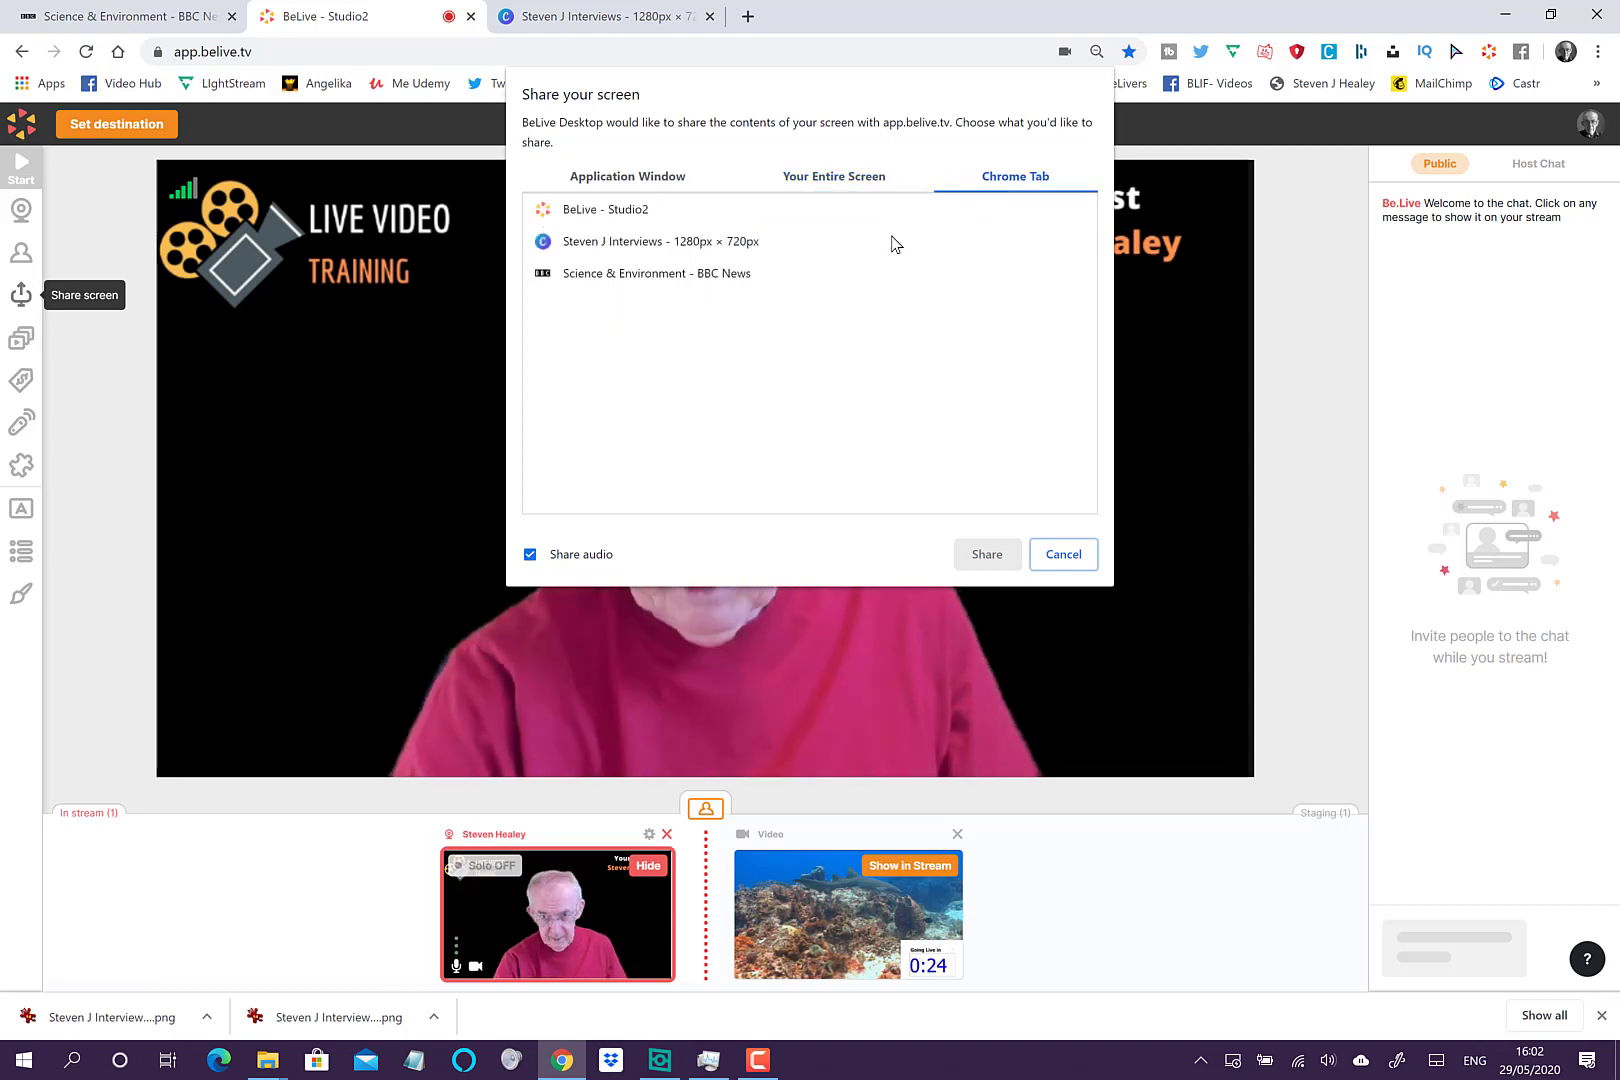
click(640, 278)
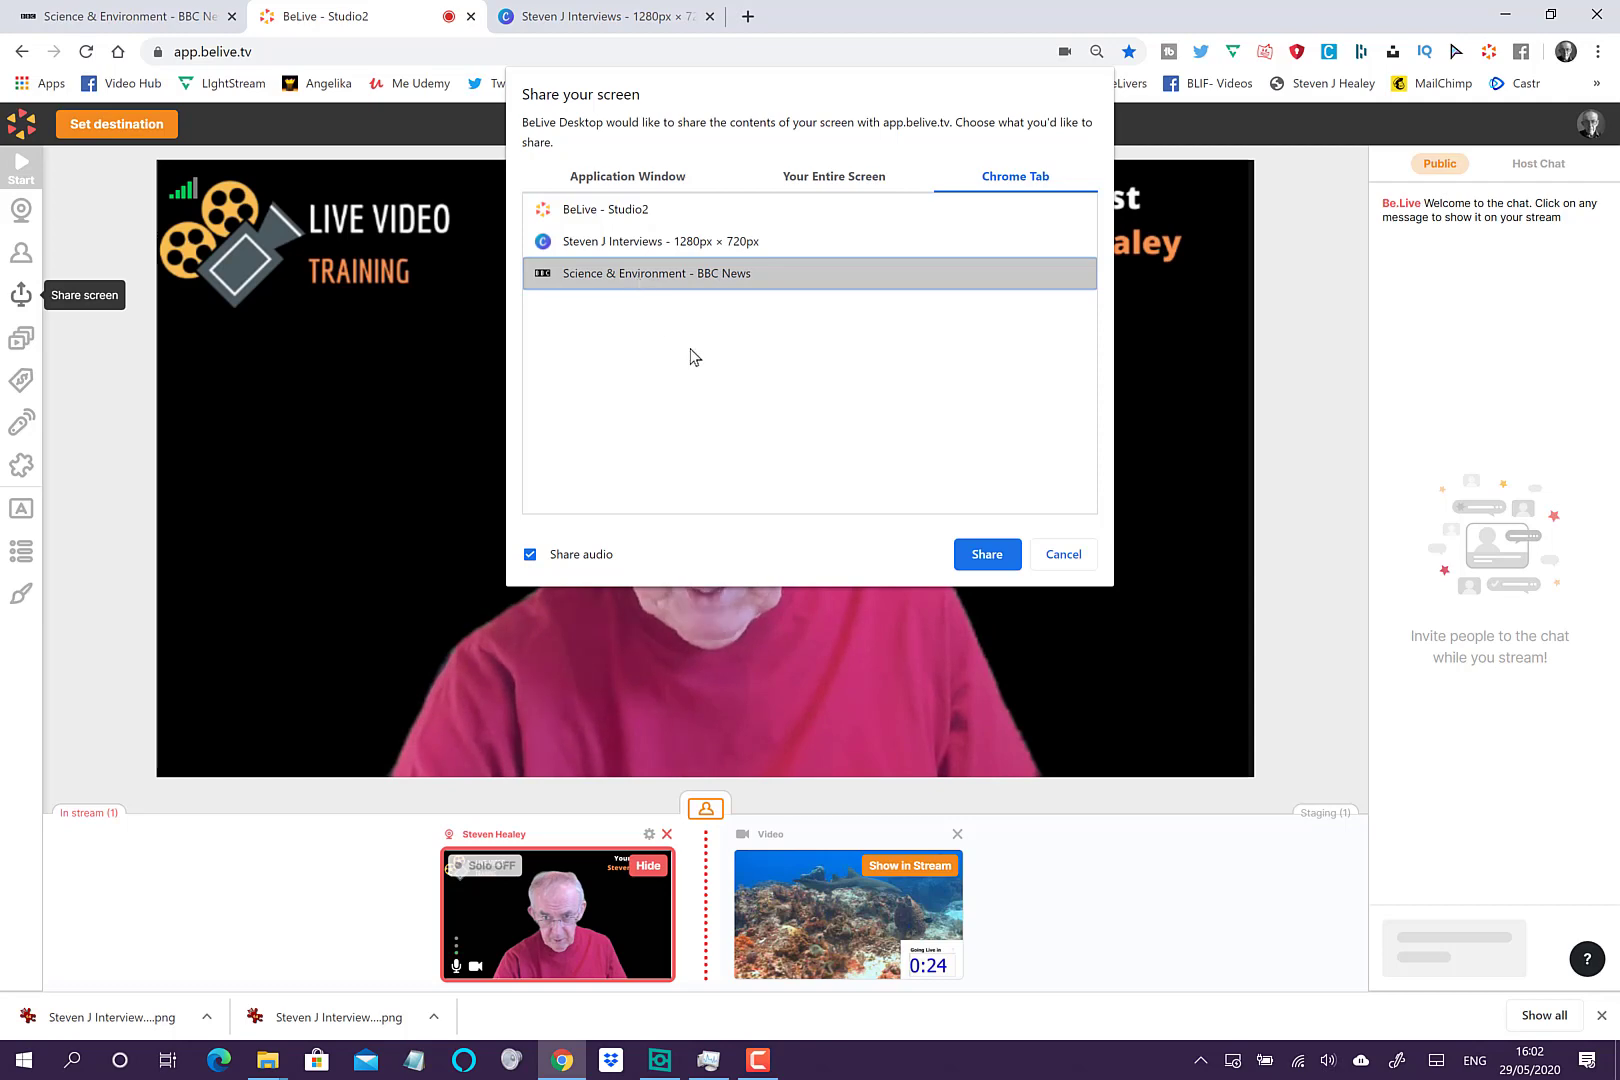
click(968, 556)
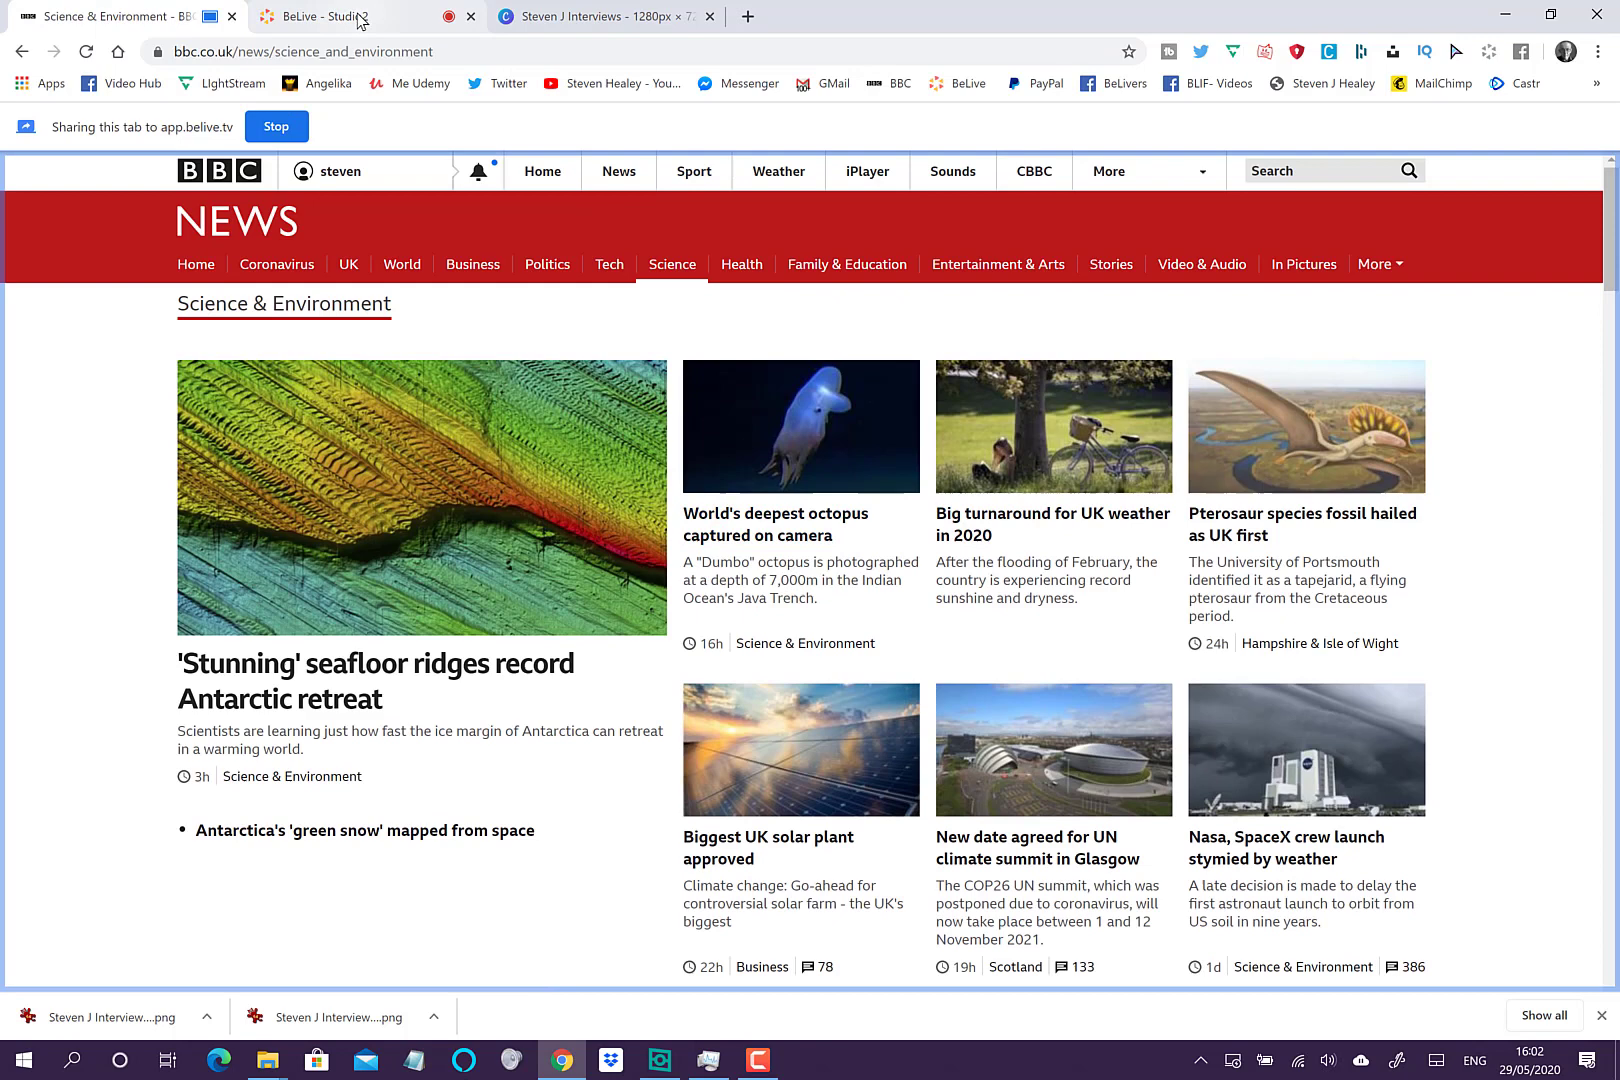
Back in the studio, show the shared BBC page beside the camera in separate side-by-side frames and turn Solo on for it
click(360, 18)
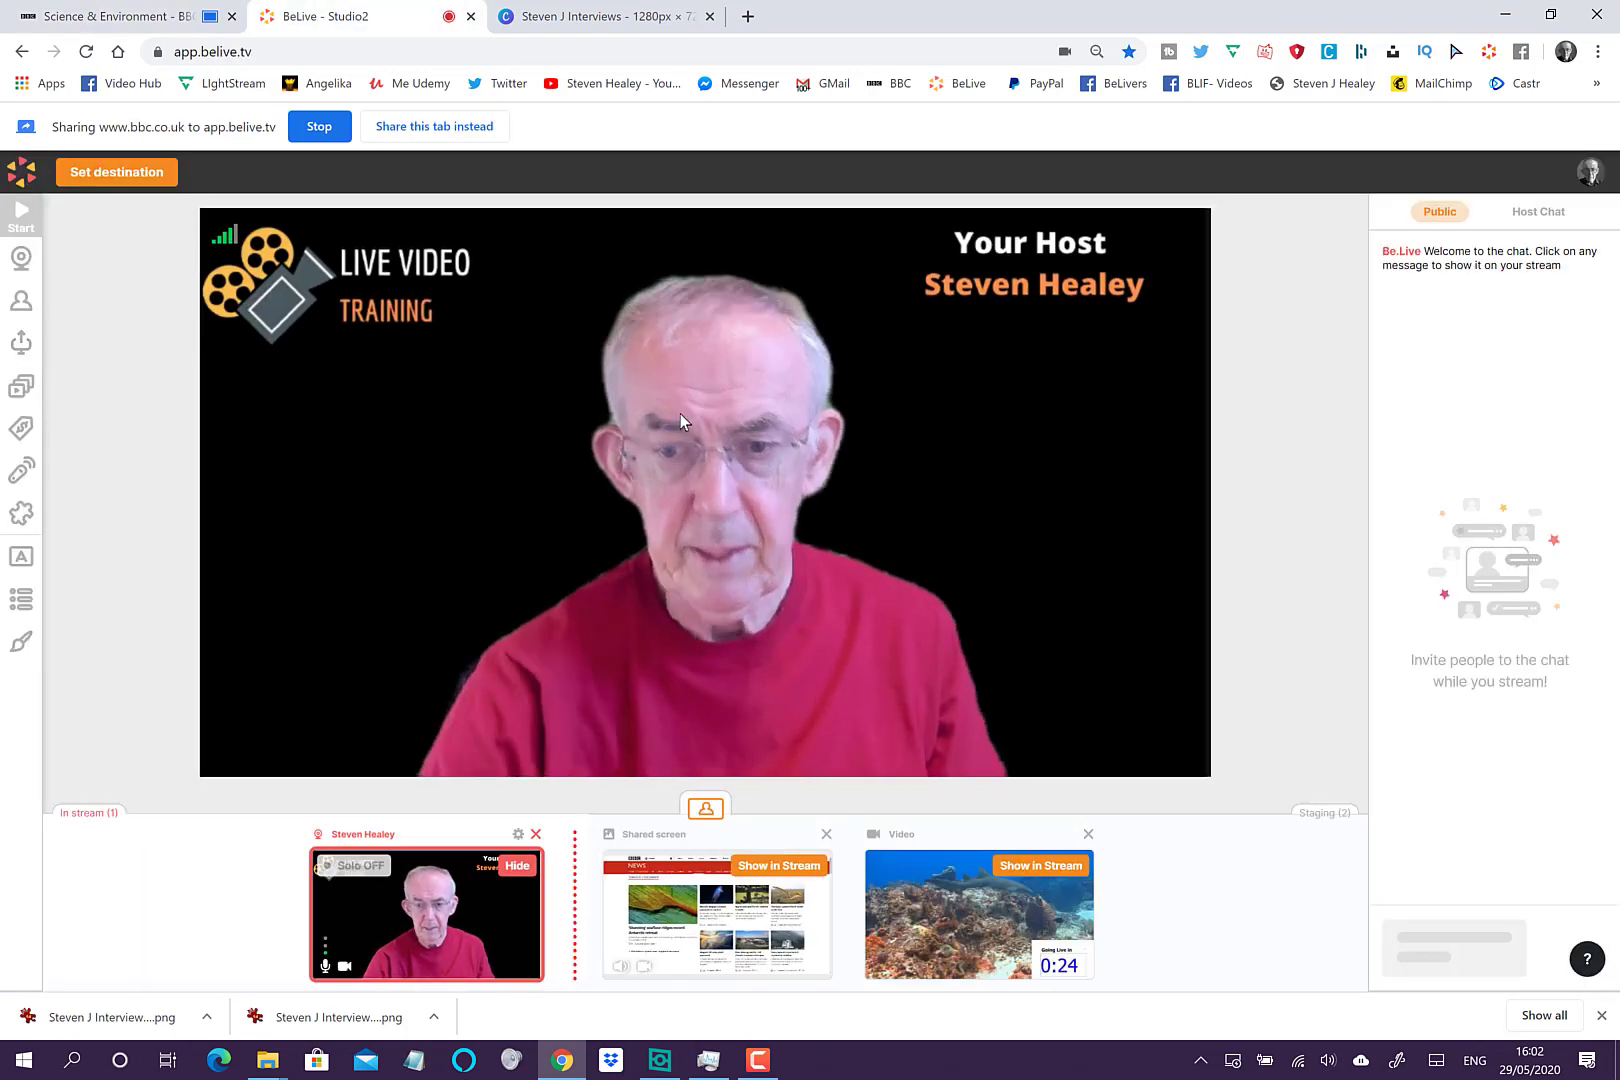
click(752, 870)
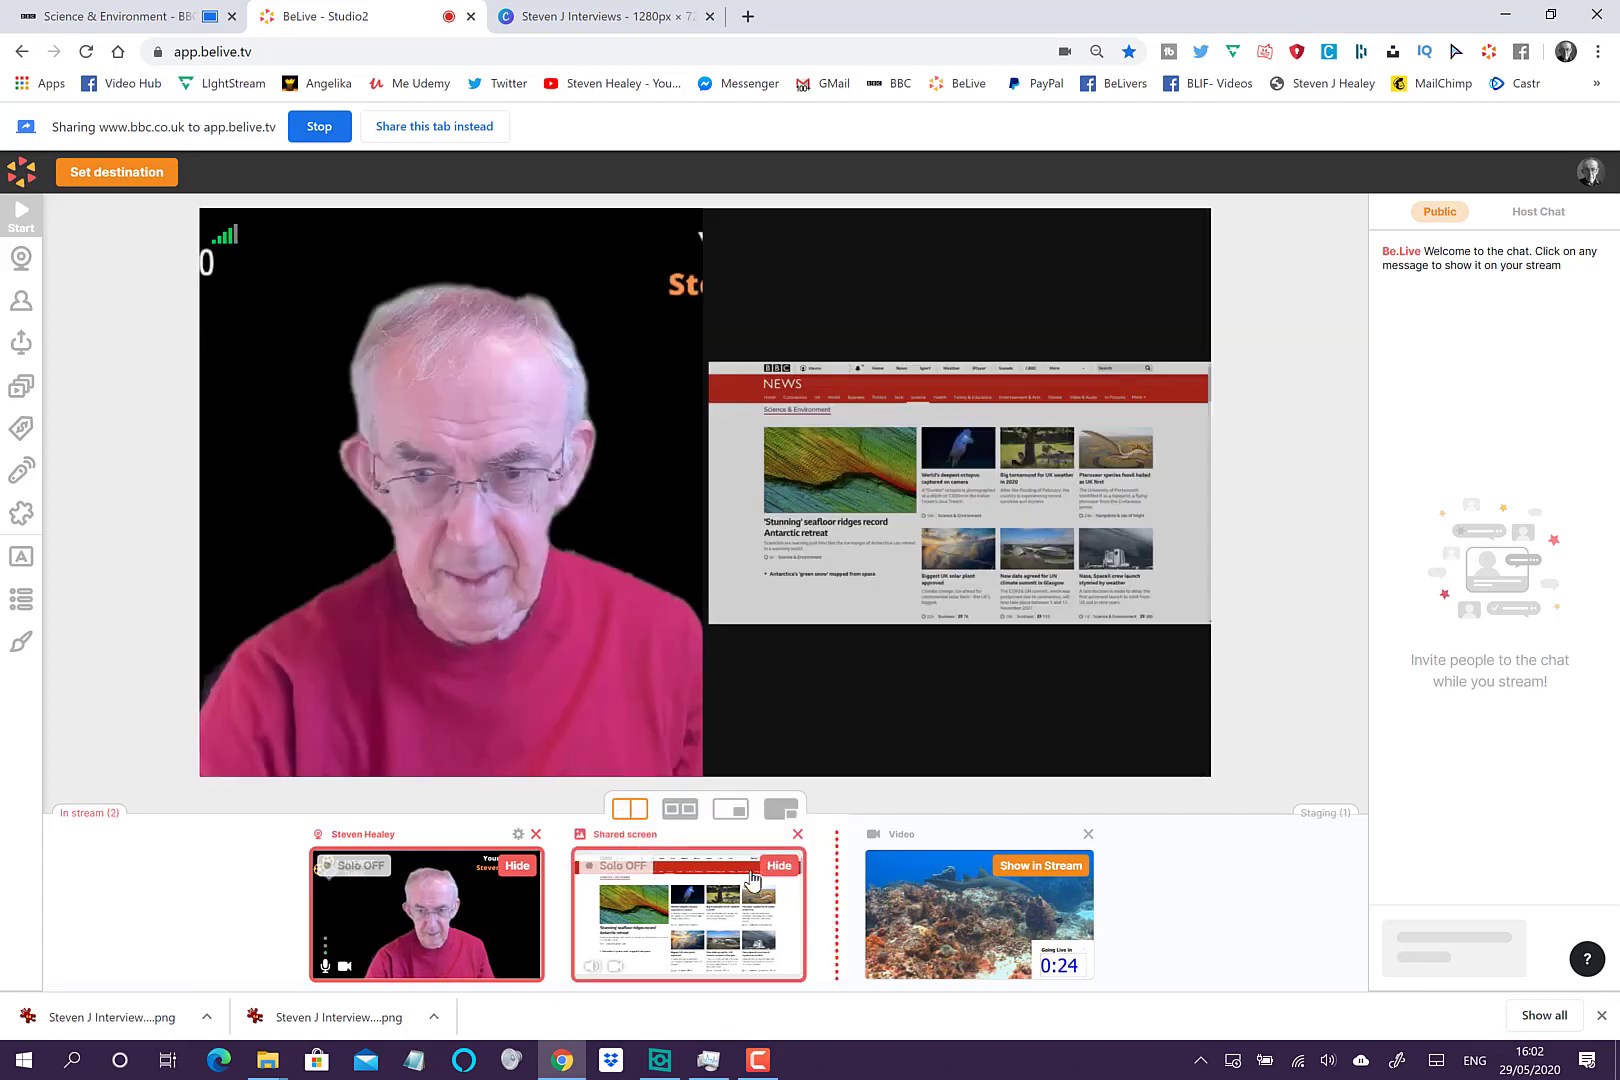
click(681, 810)
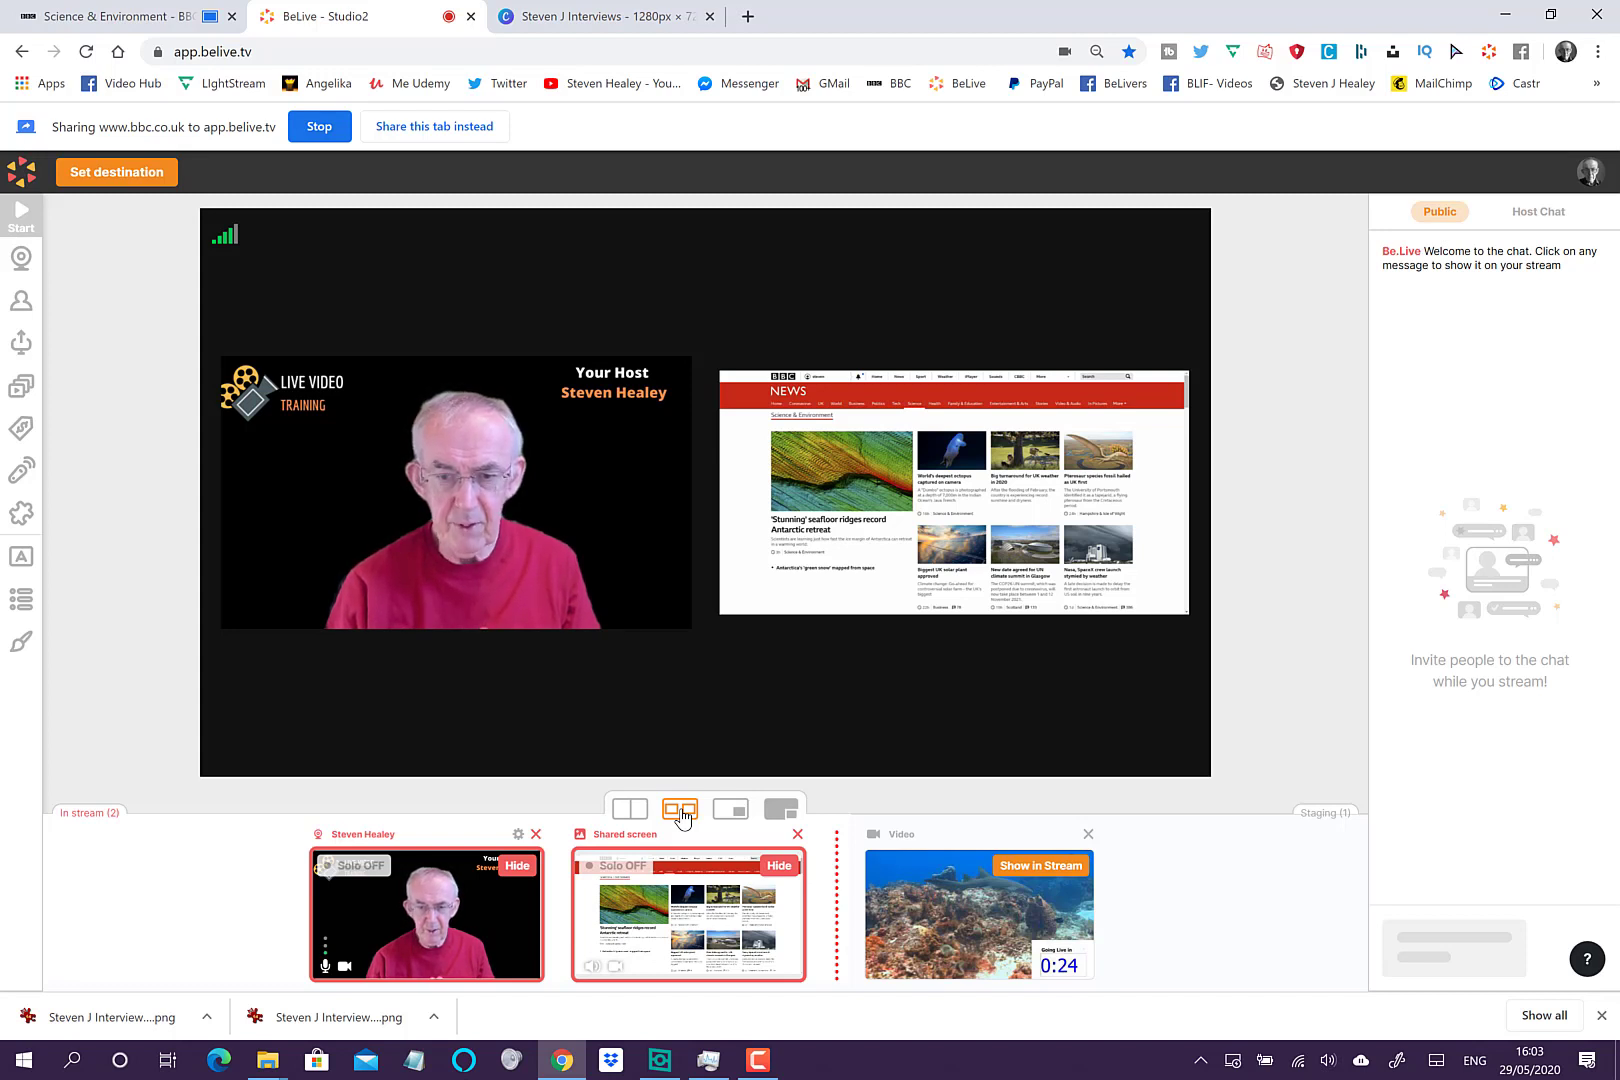
click(614, 868)
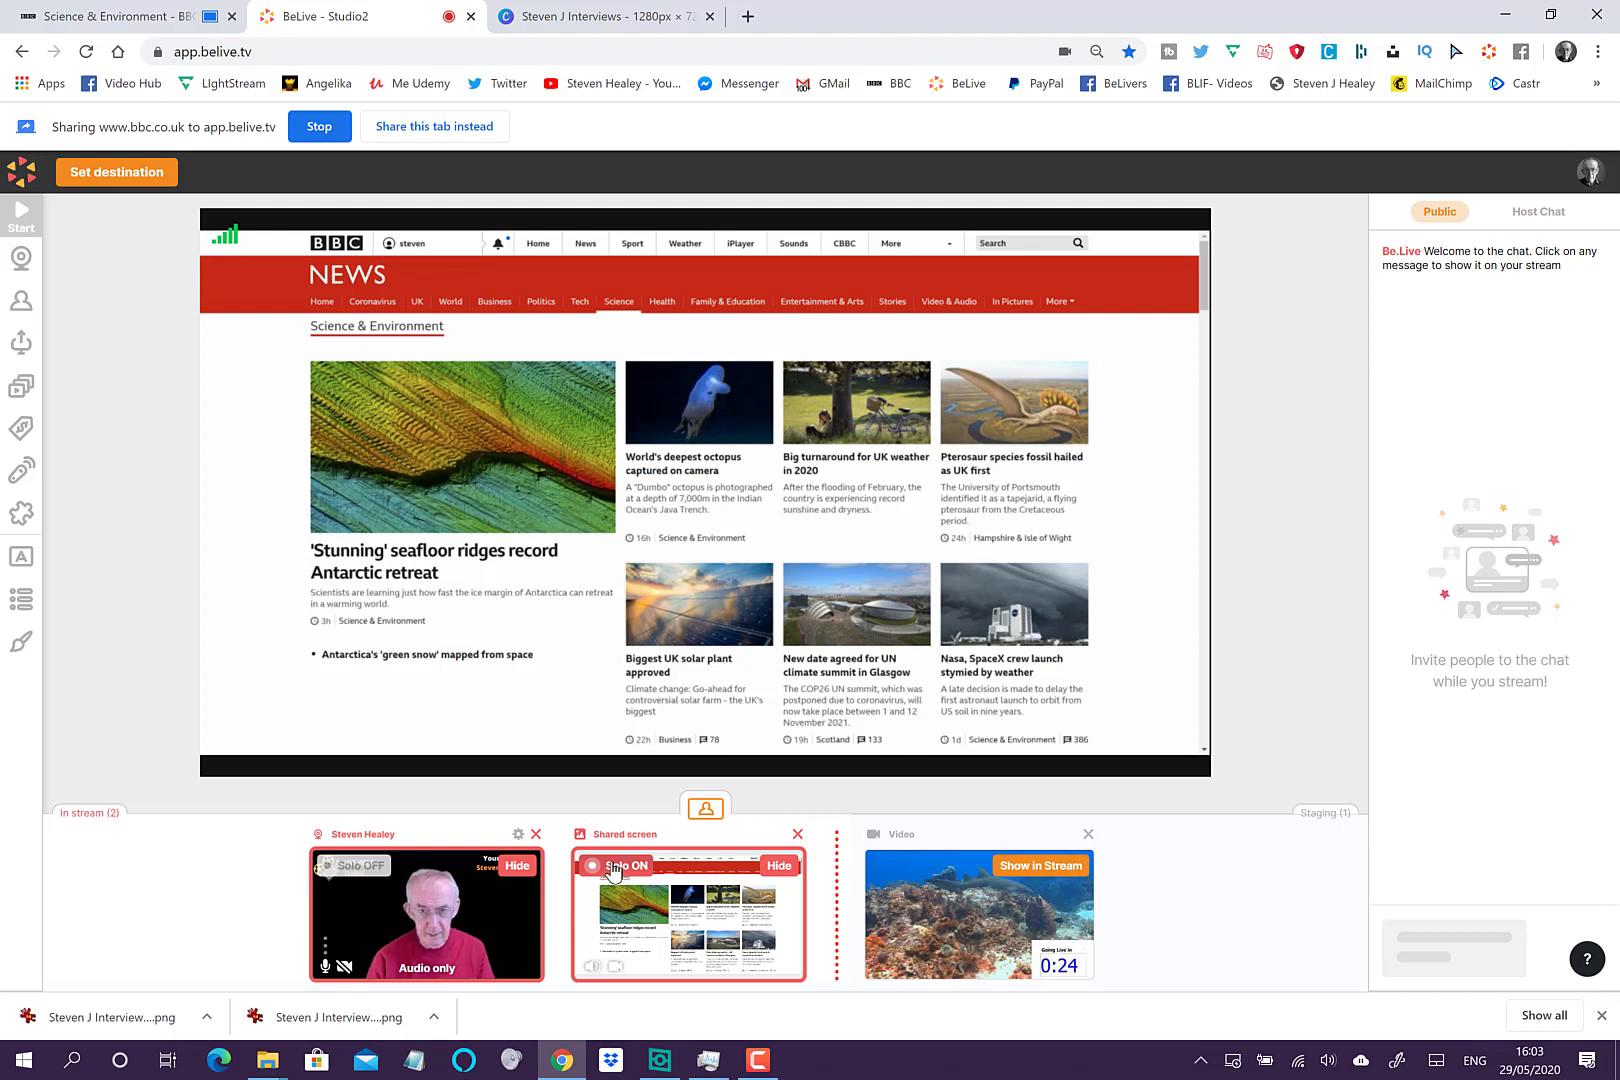
In the shared BBC page, open the Features article "Amazon under threat: Fires, loggers and now virus" and return to the studio
click(111, 20)
scroll(601, 374, down, 3)
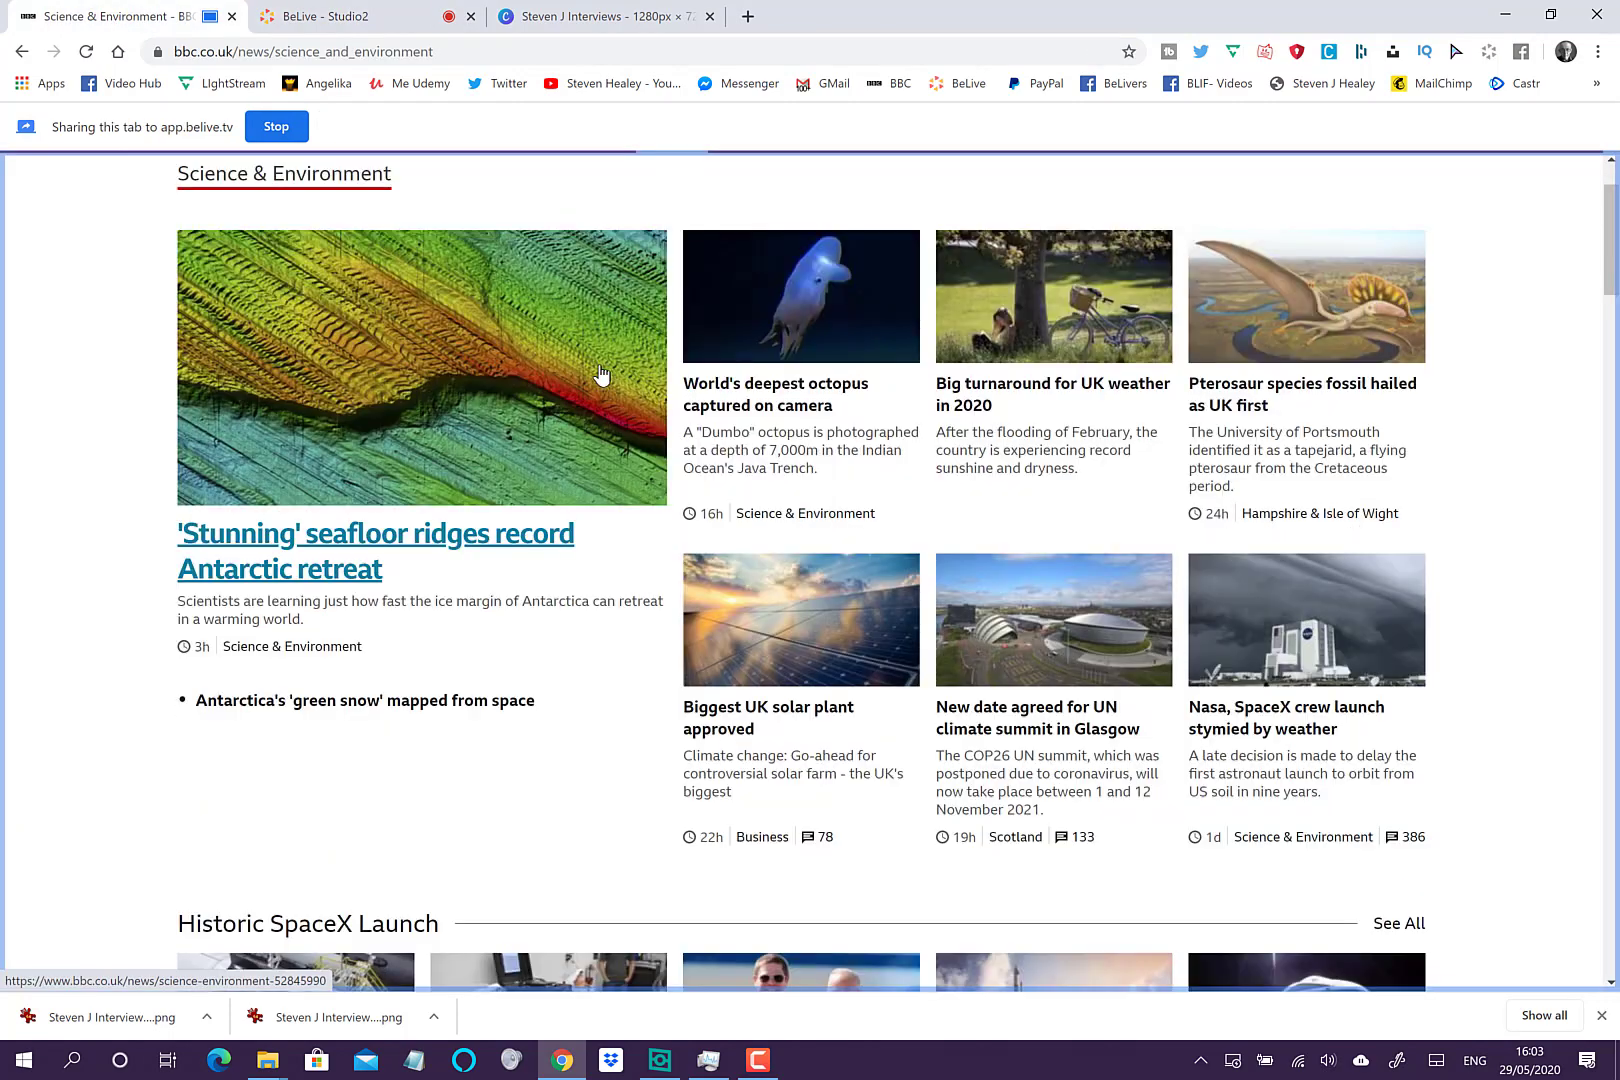
scroll(601, 374, down, 5)
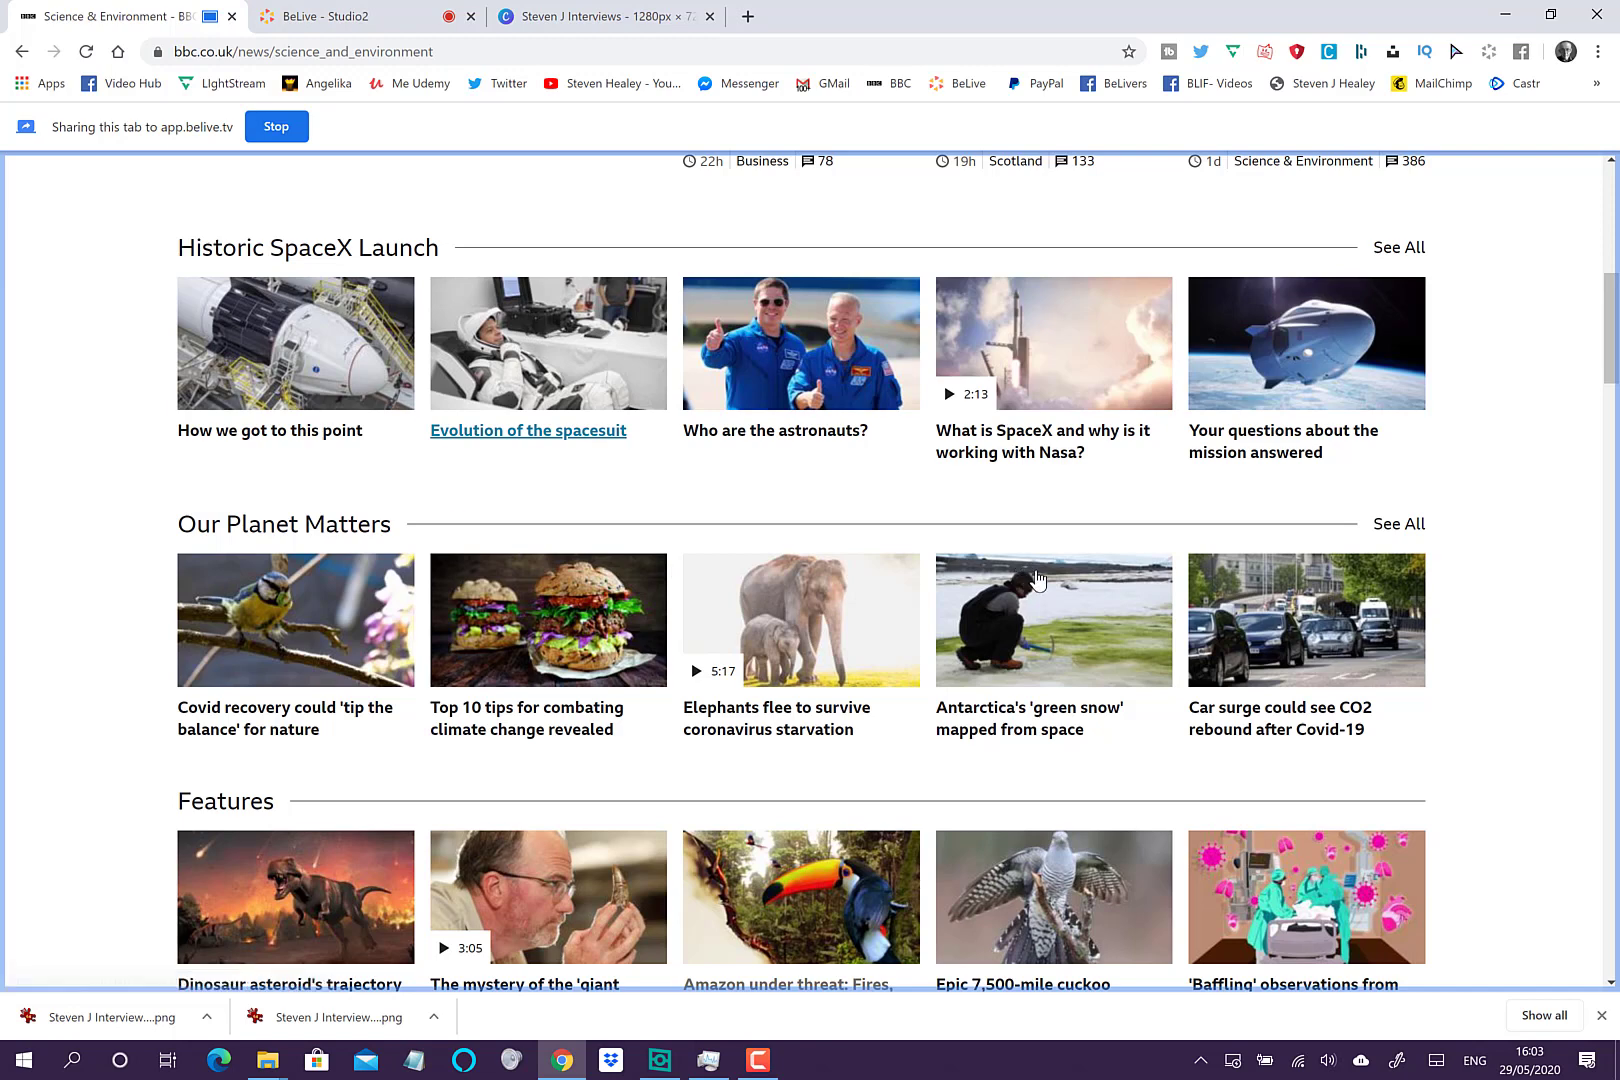
scroll(1049, 589, down, 4)
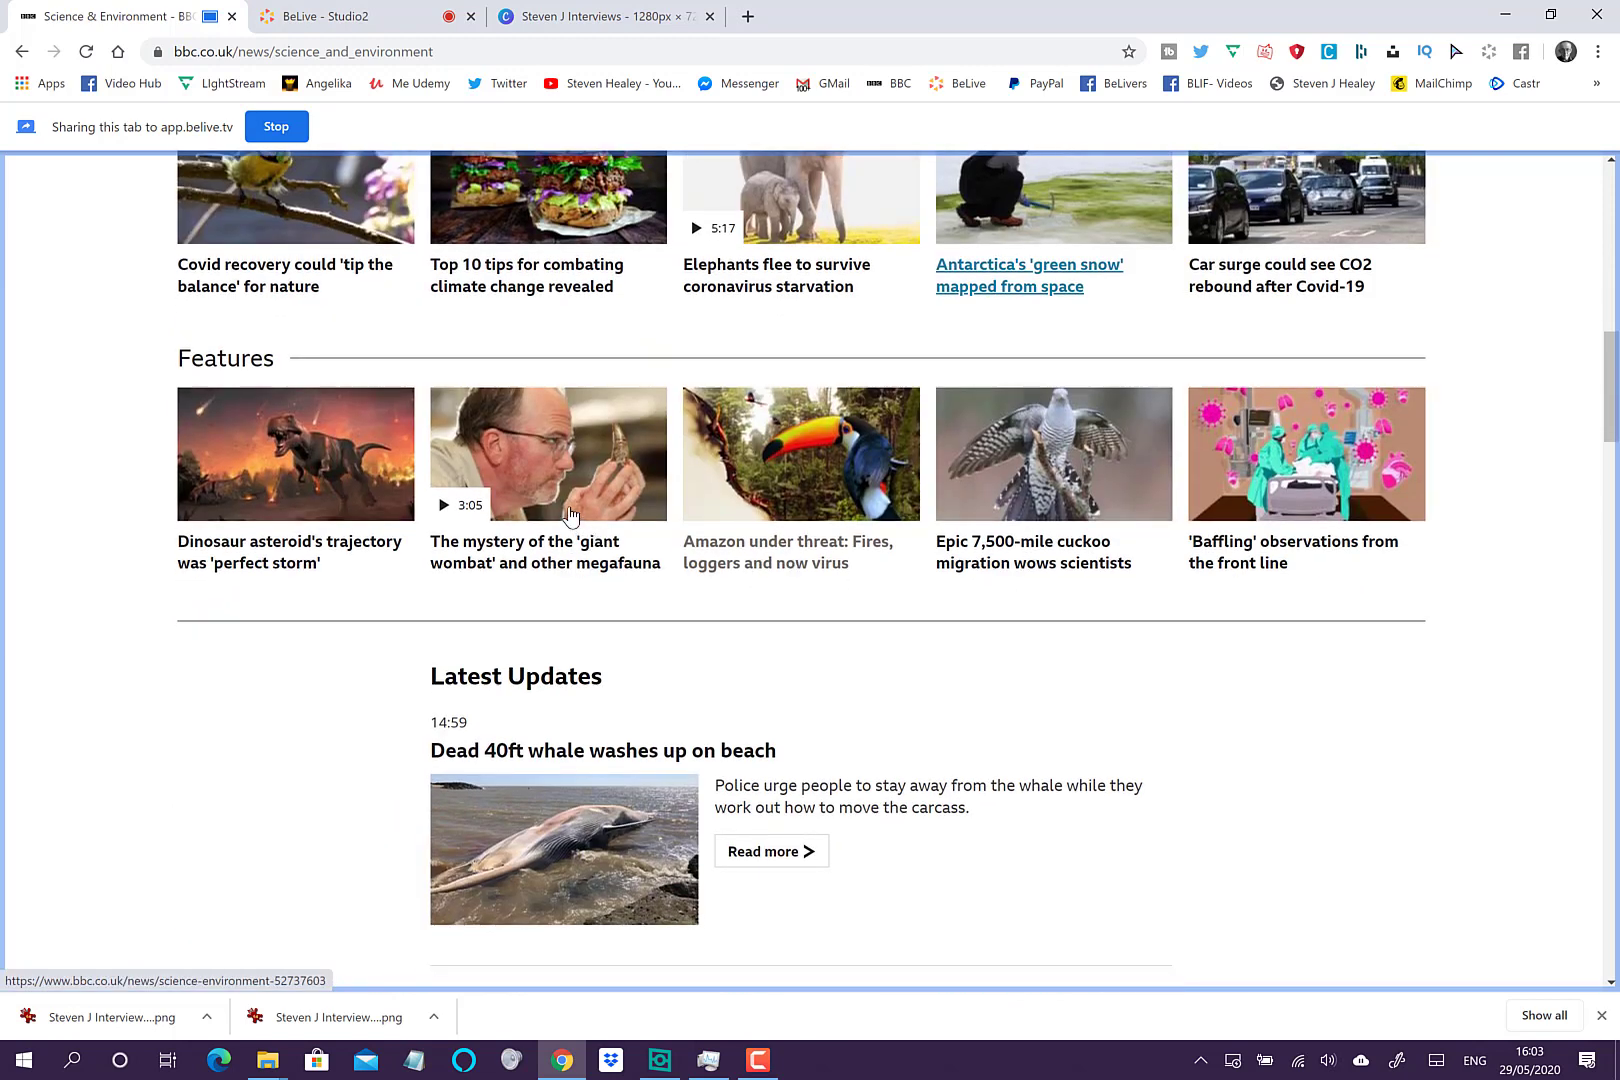
click(699, 492)
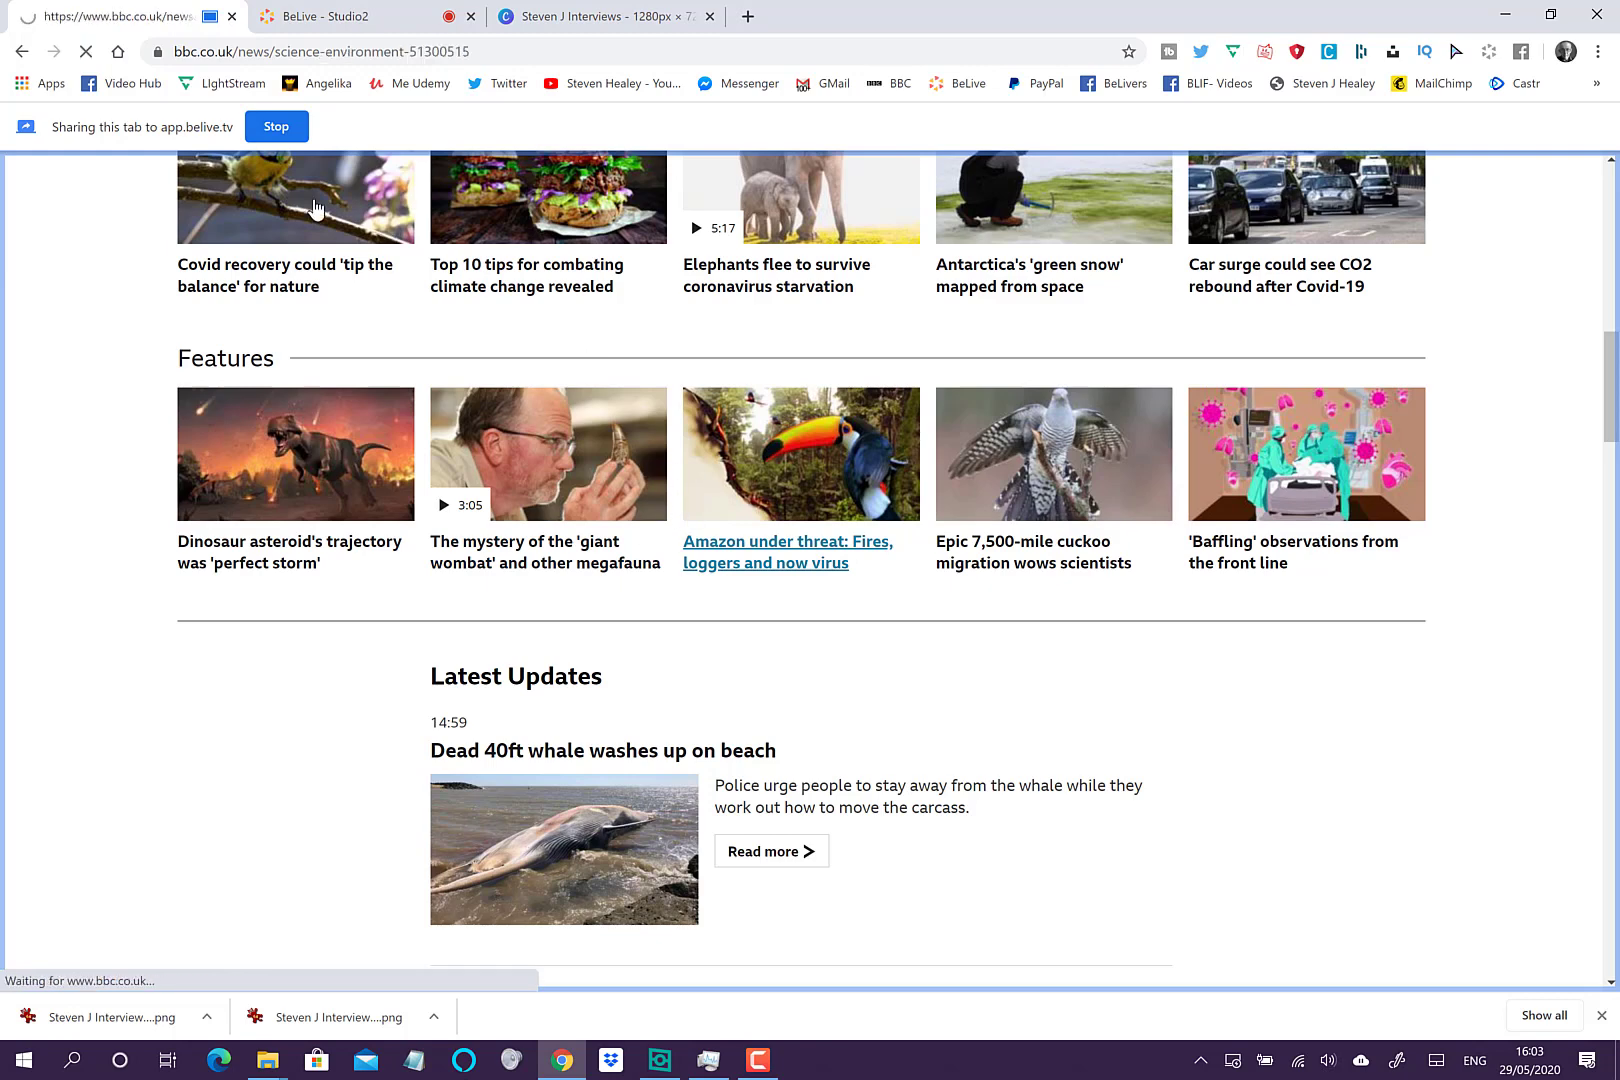
click(361, 30)
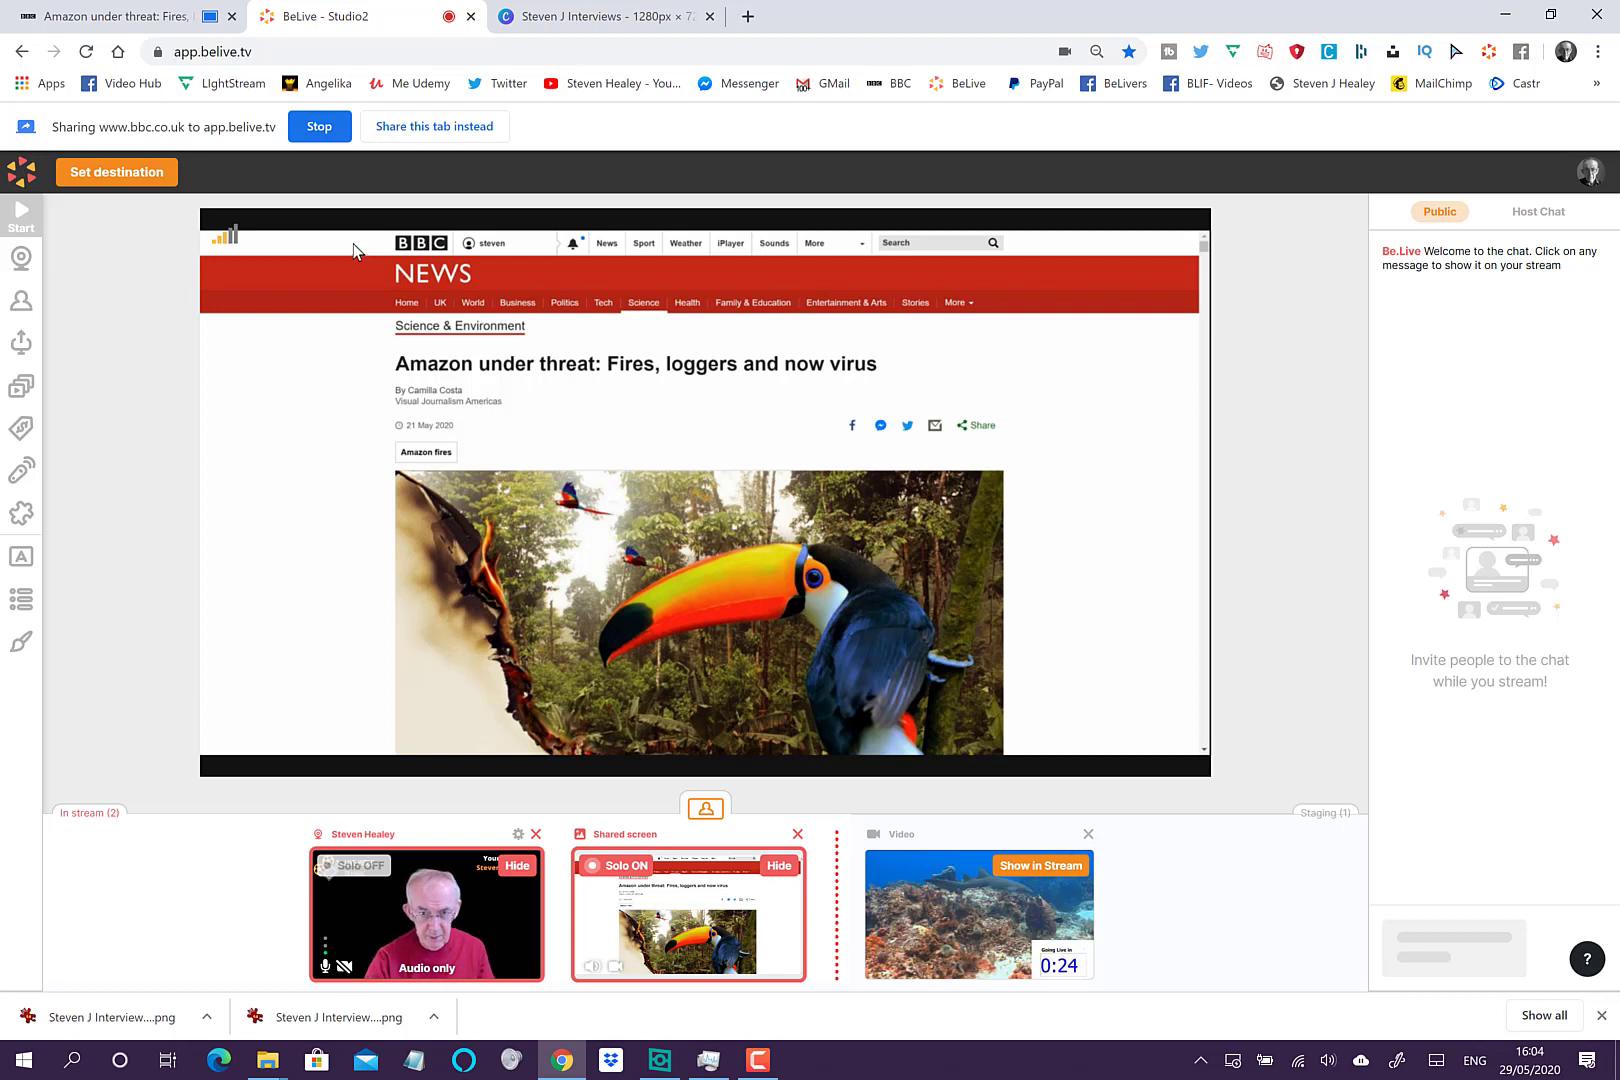
Stop sharing the BBC tab and share the 1280px × 720px Canva design's Chrome tab with audio instead
click(319, 127)
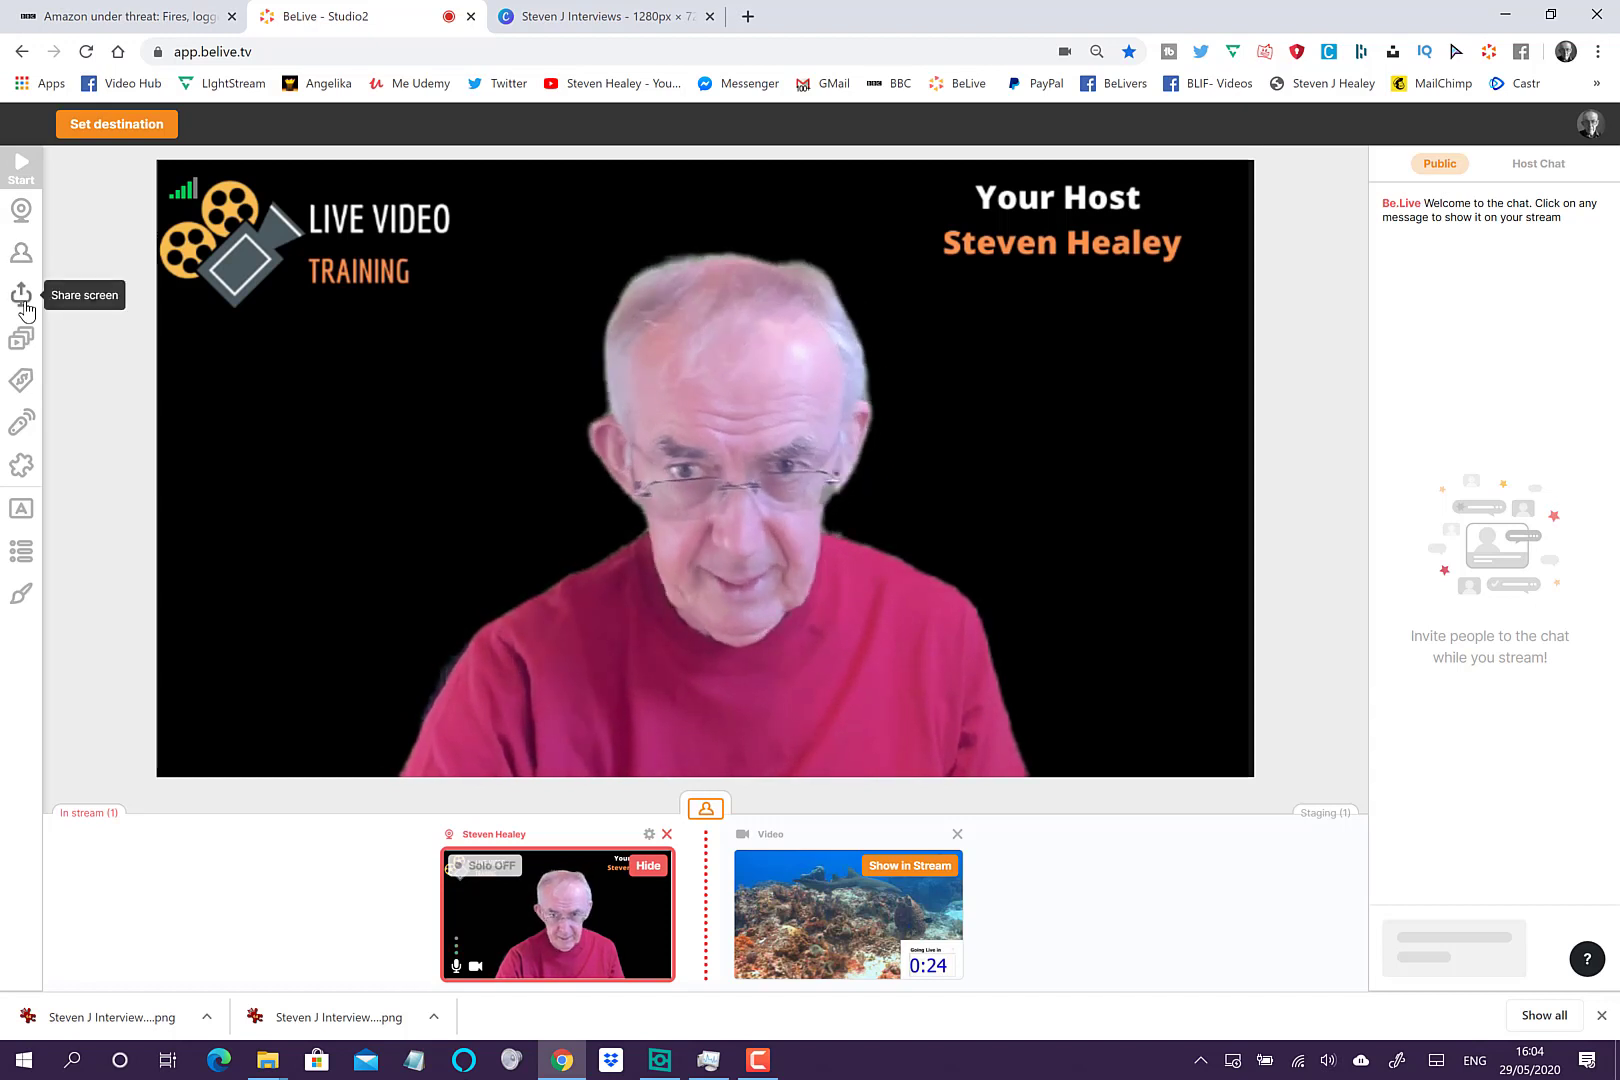
click(24, 305)
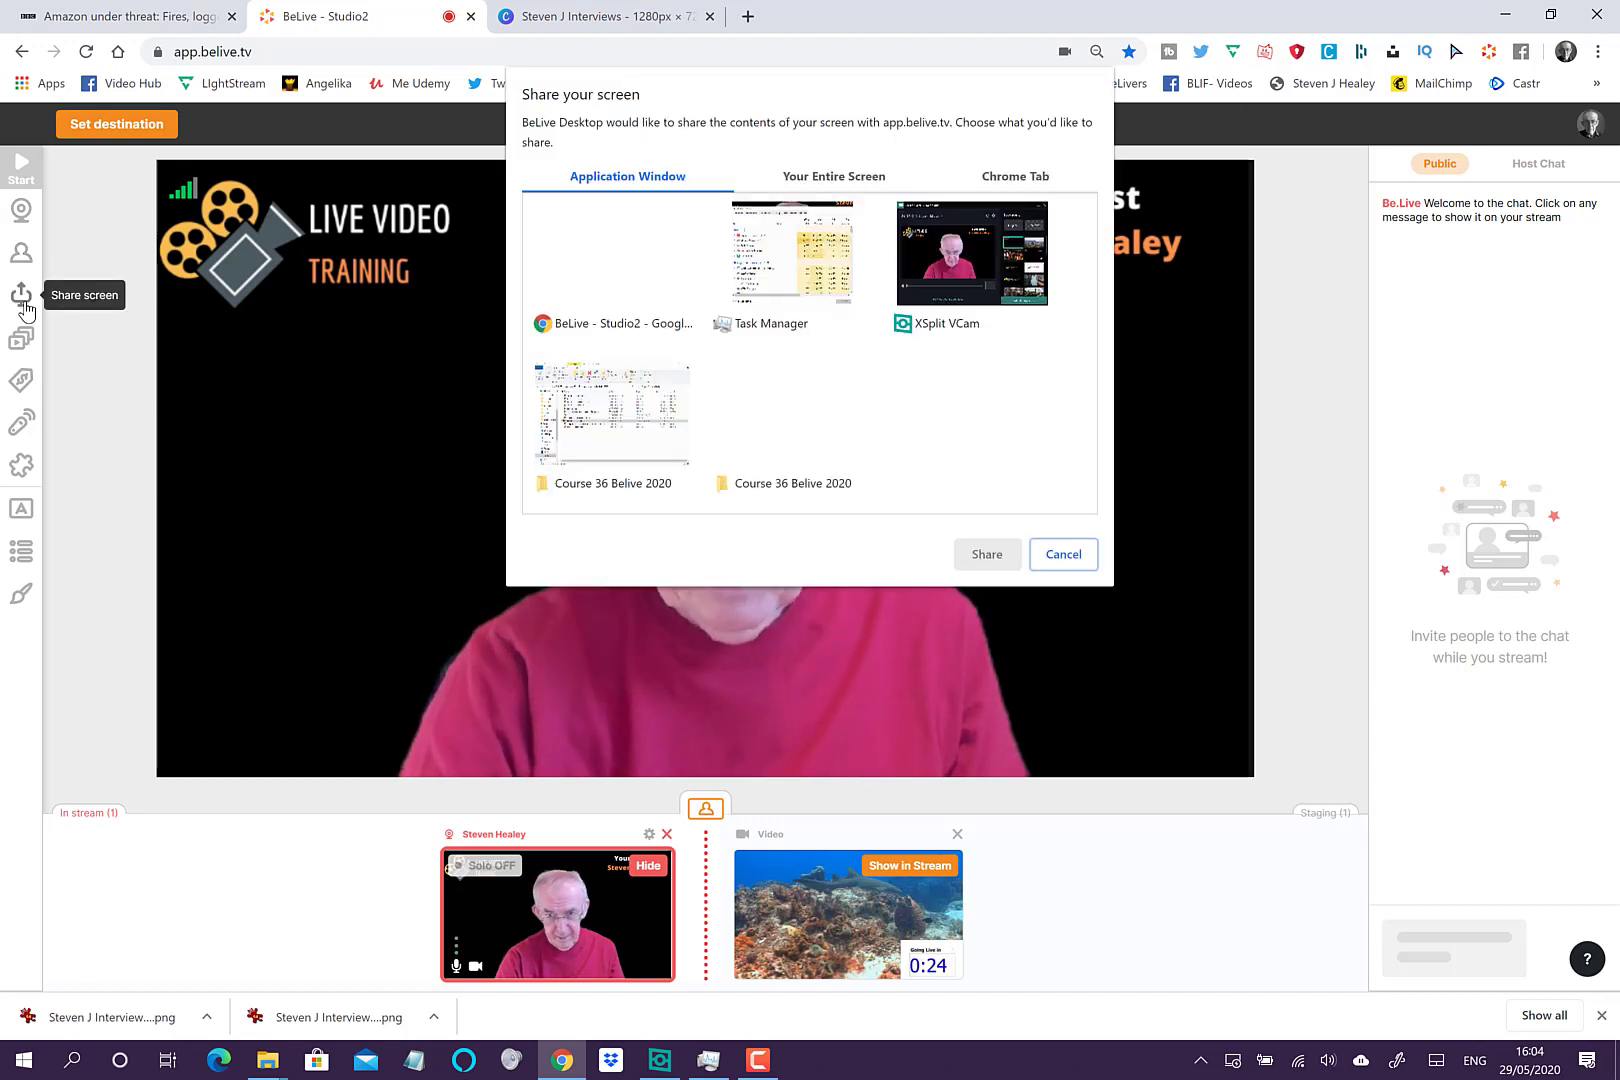
click(995, 178)
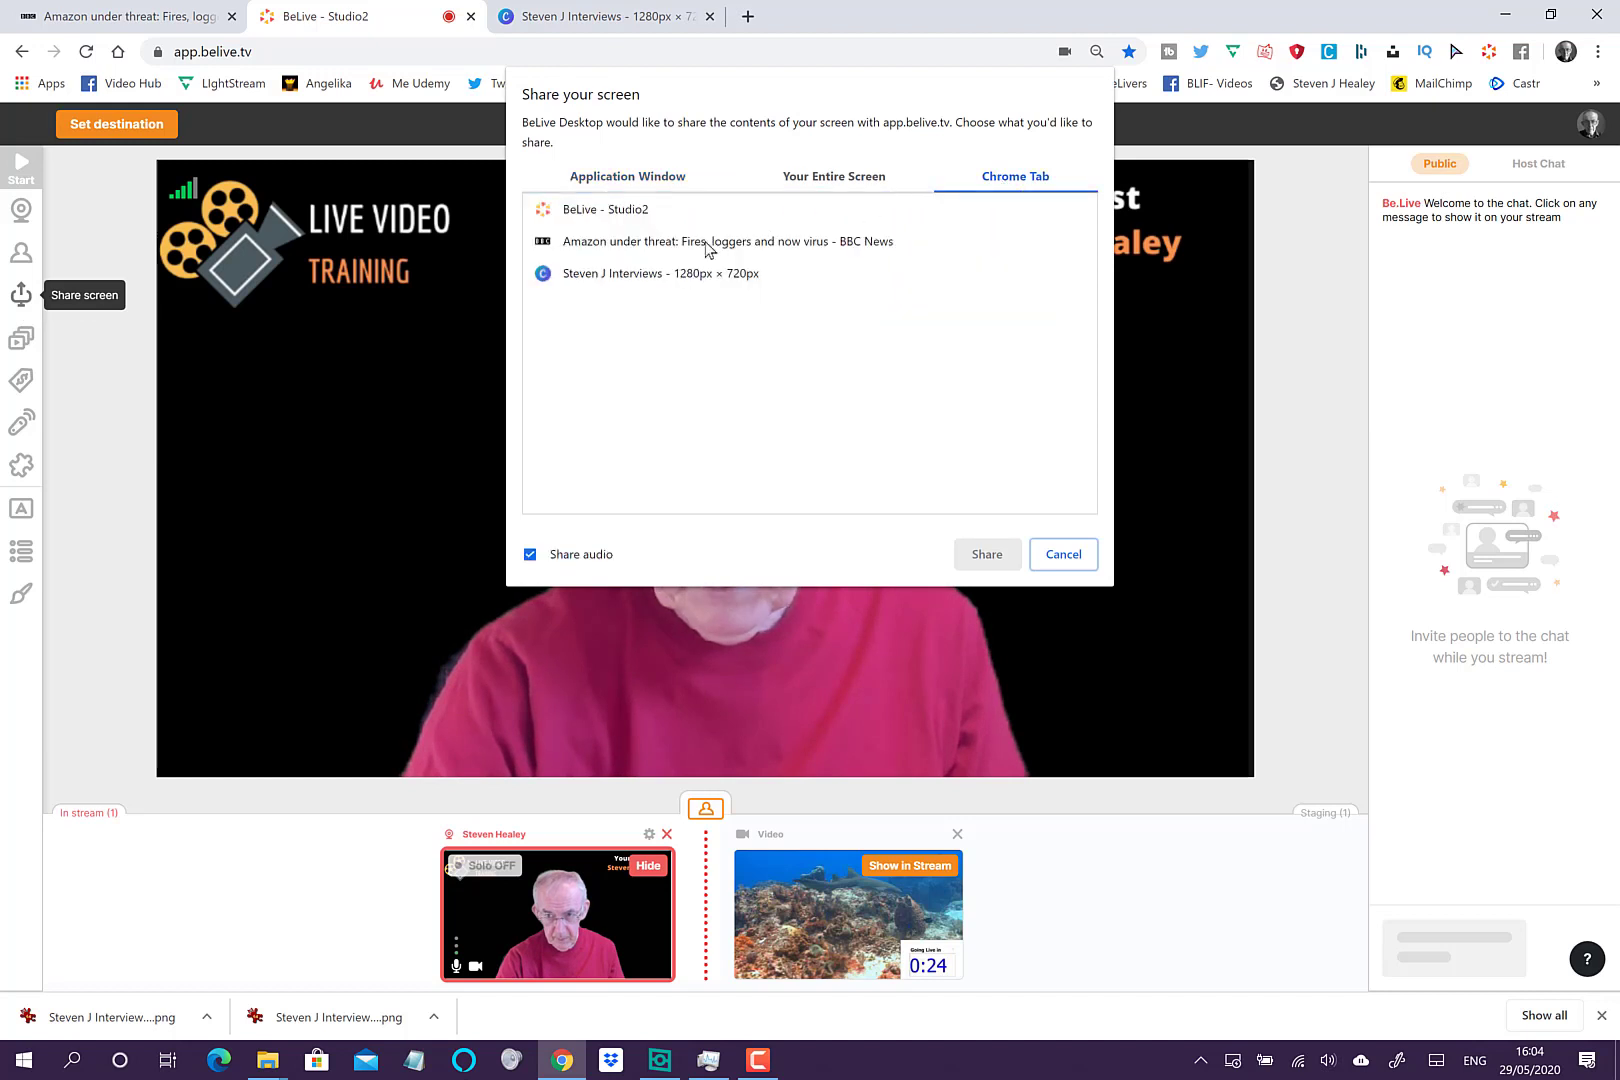
click(660, 277)
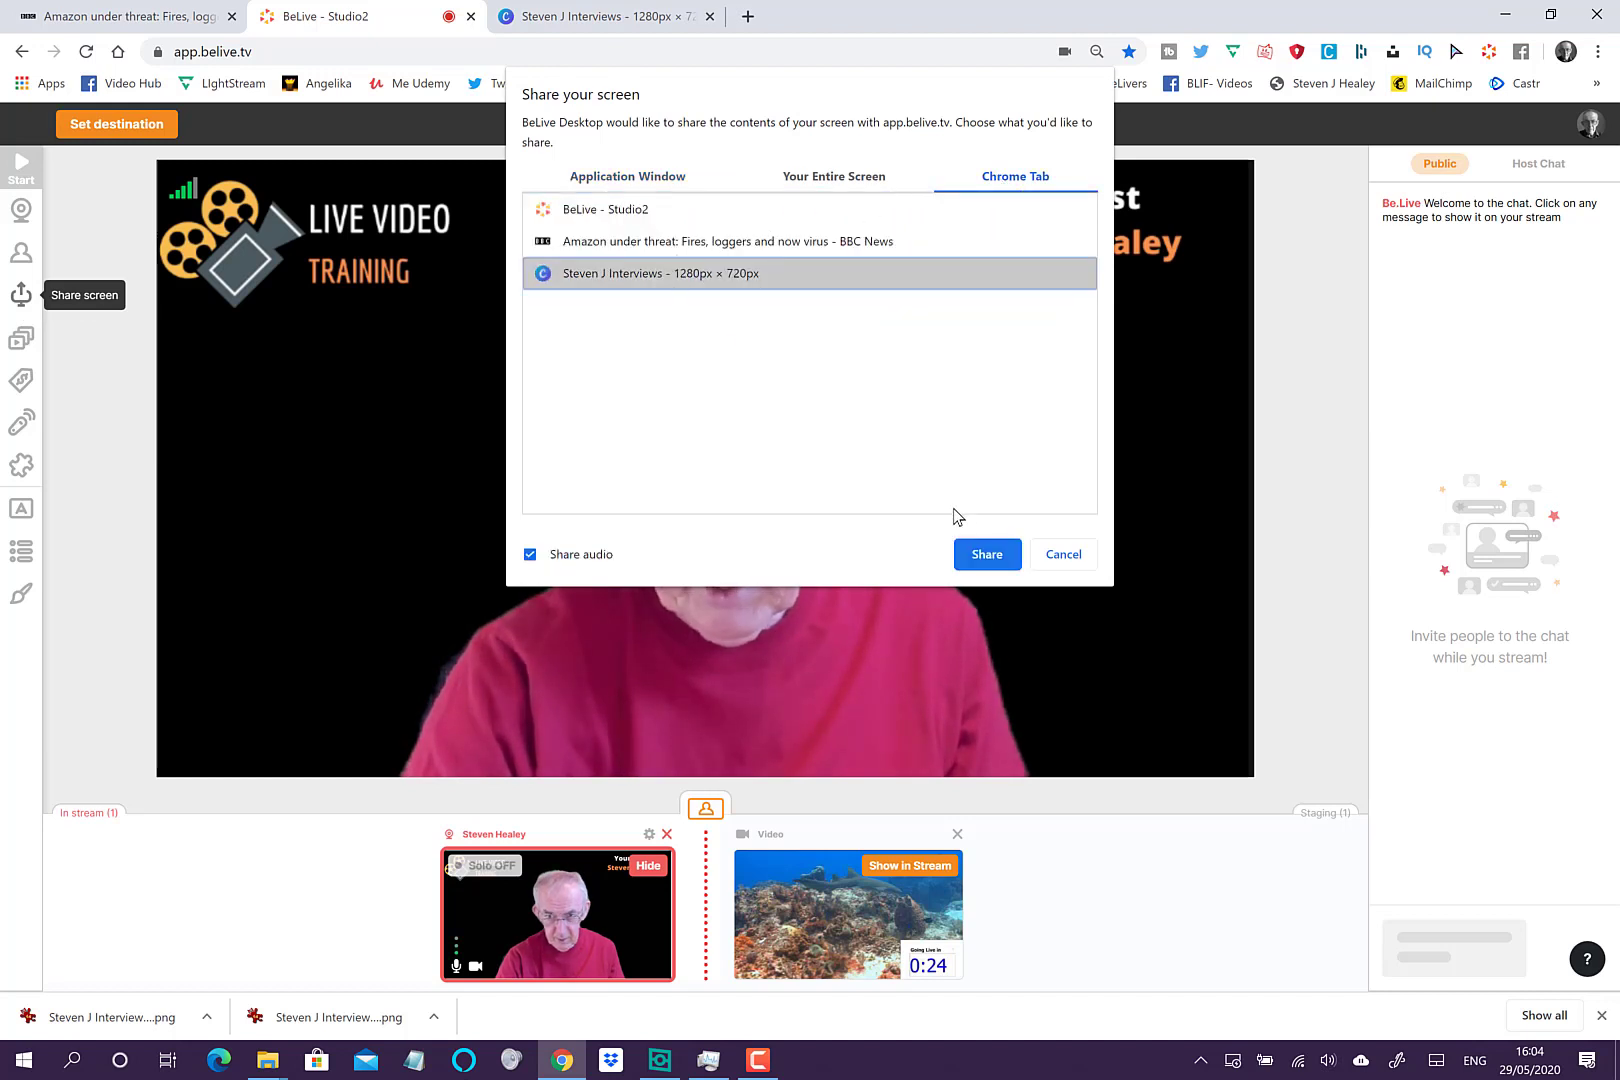
click(986, 555)
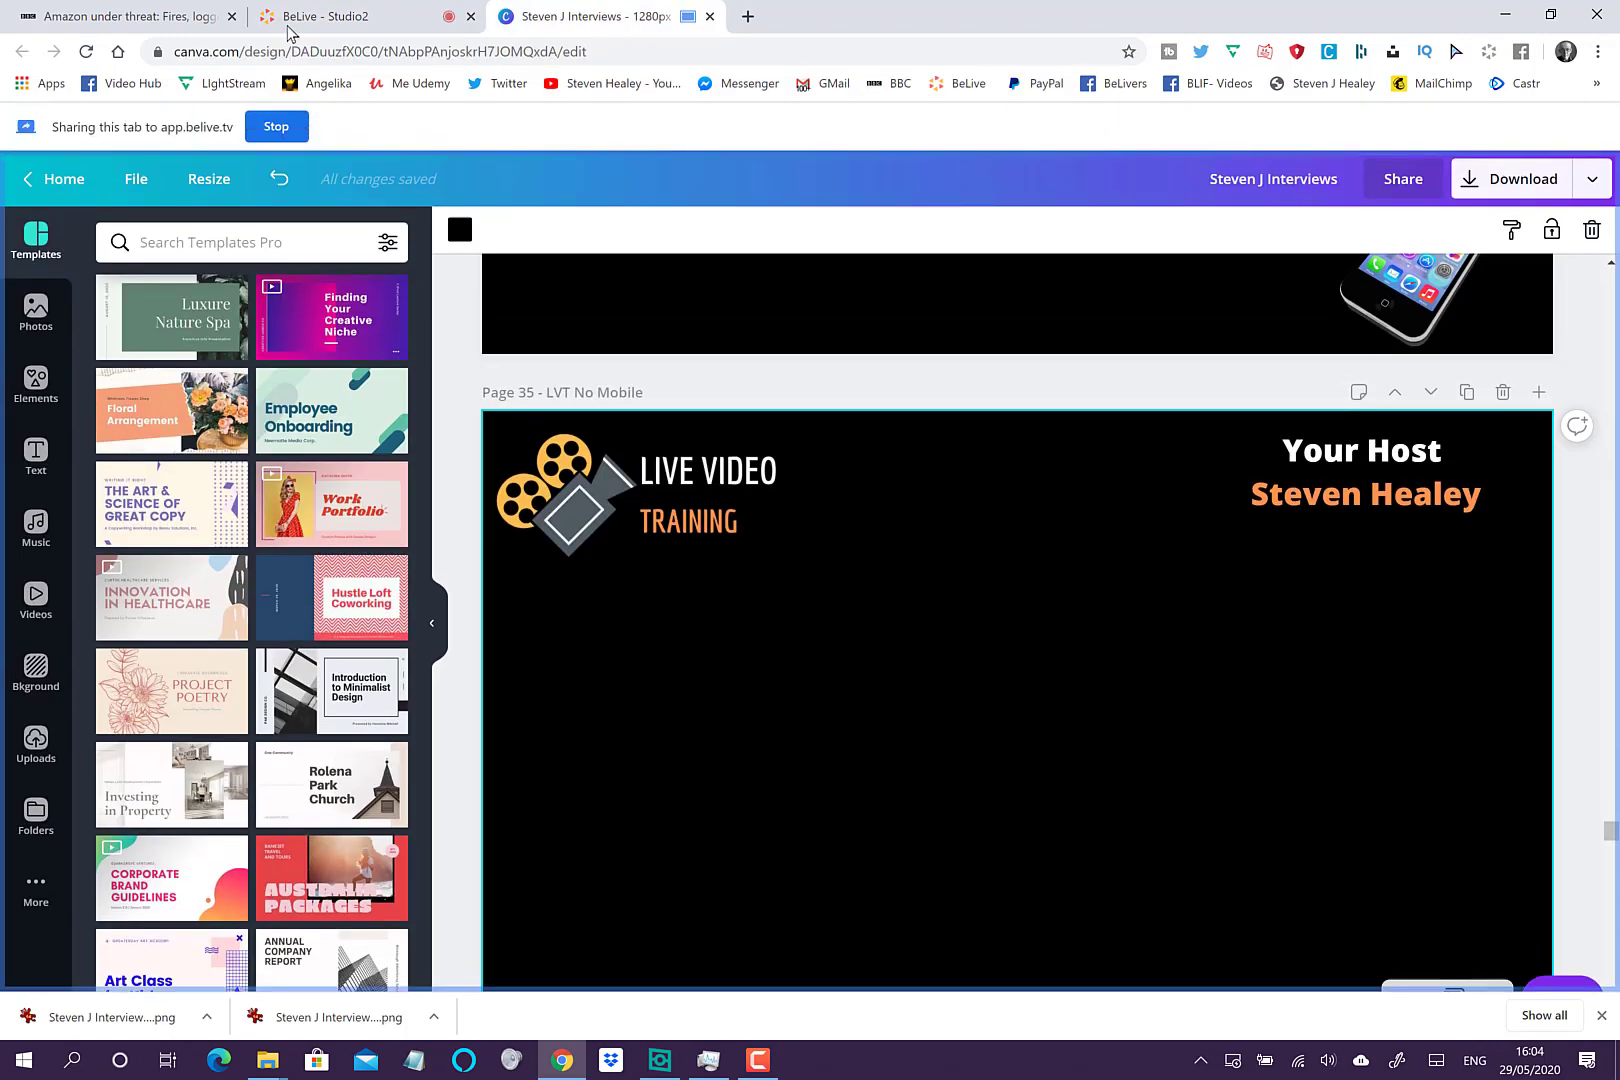
Show the shared Canva screen in the stream, full-size with the camera inset in the bottom-right corner of the video frame
click(290, 26)
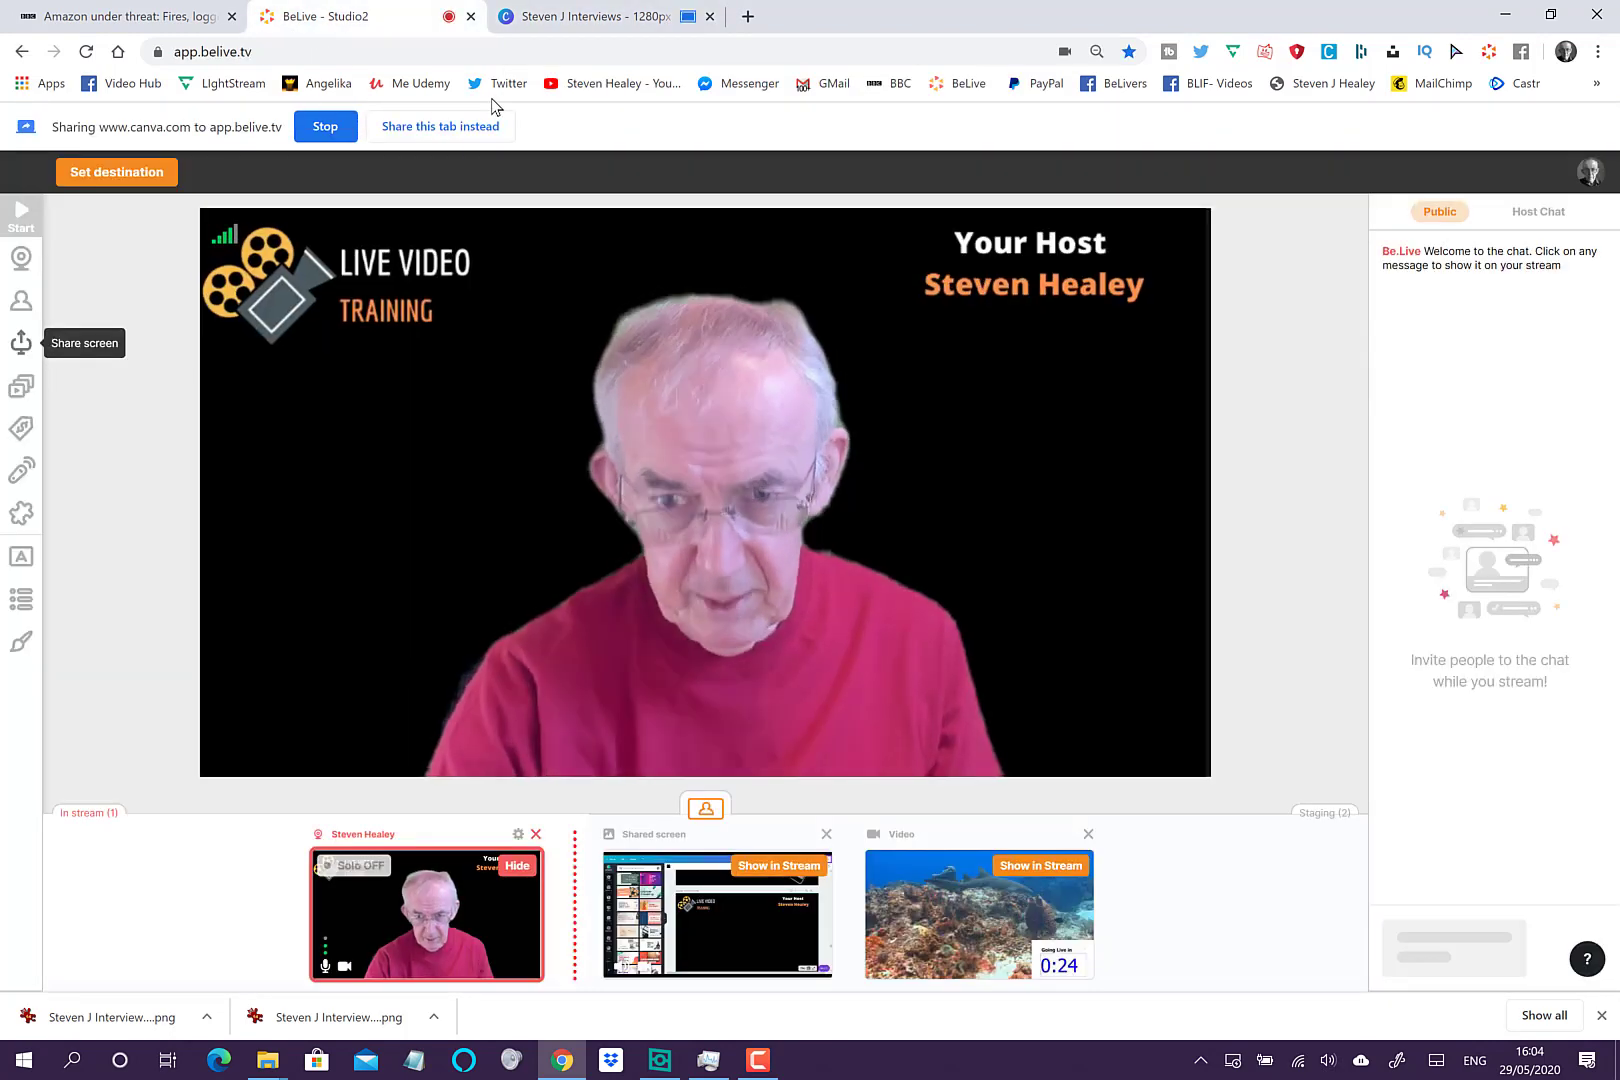
click(779, 866)
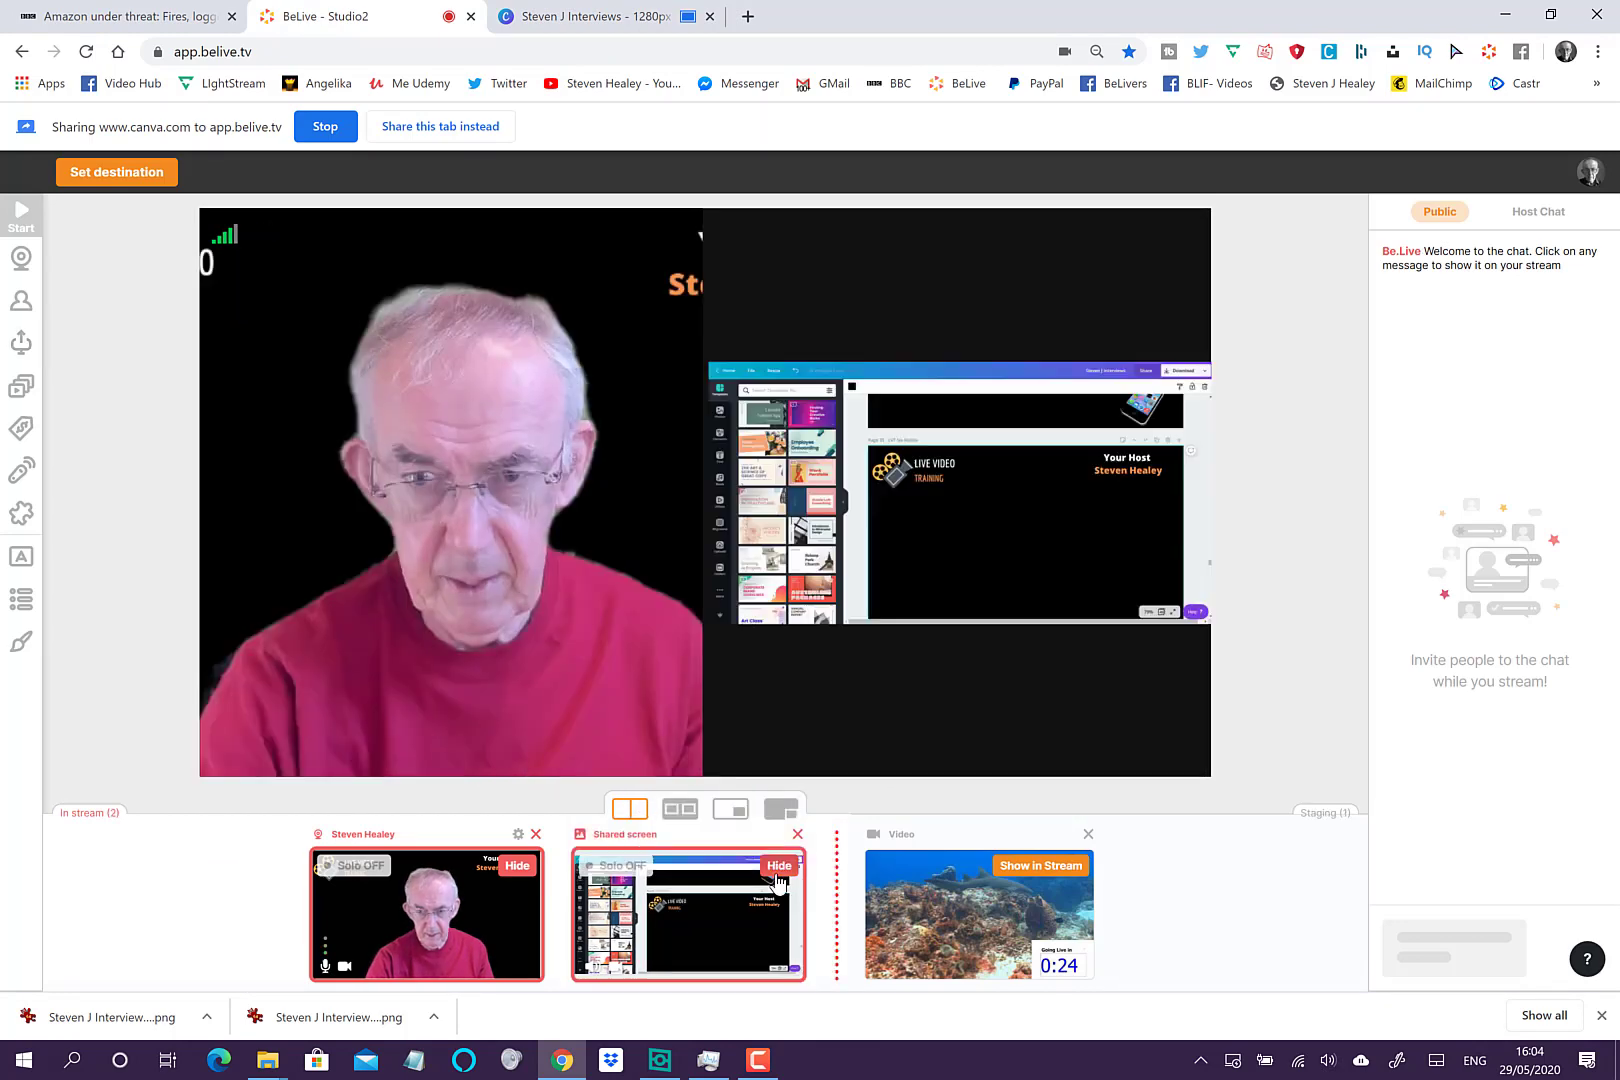
click(679, 809)
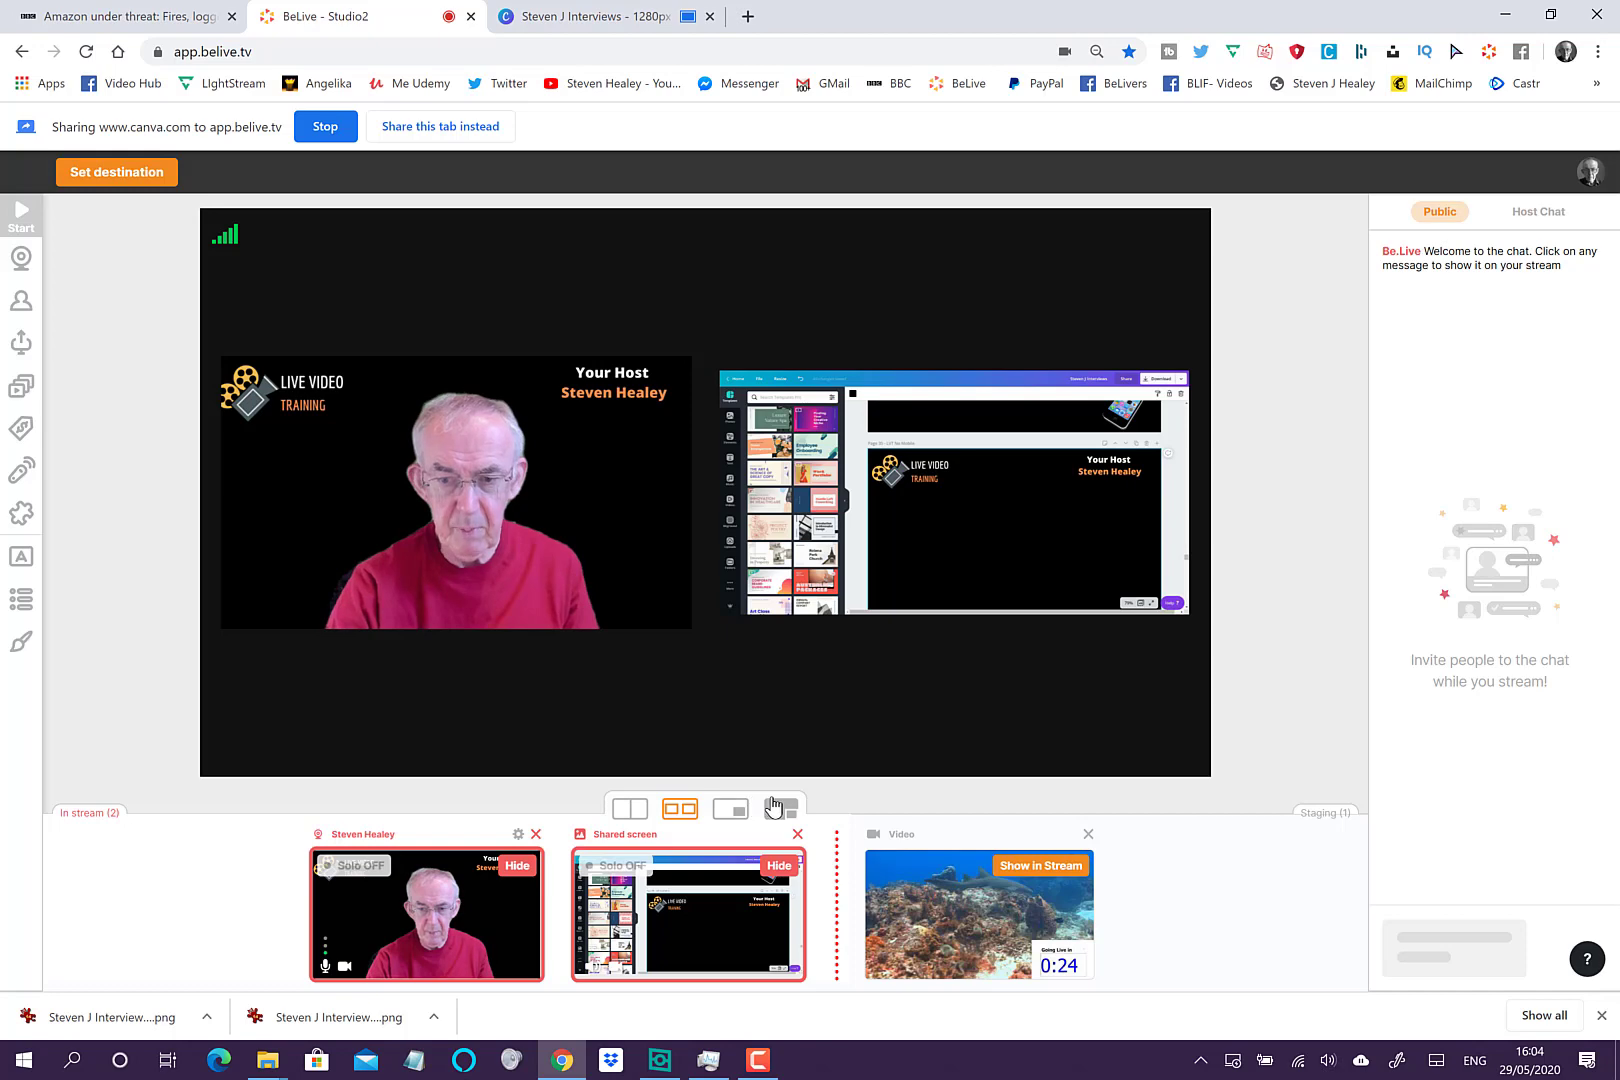
click(774, 806)
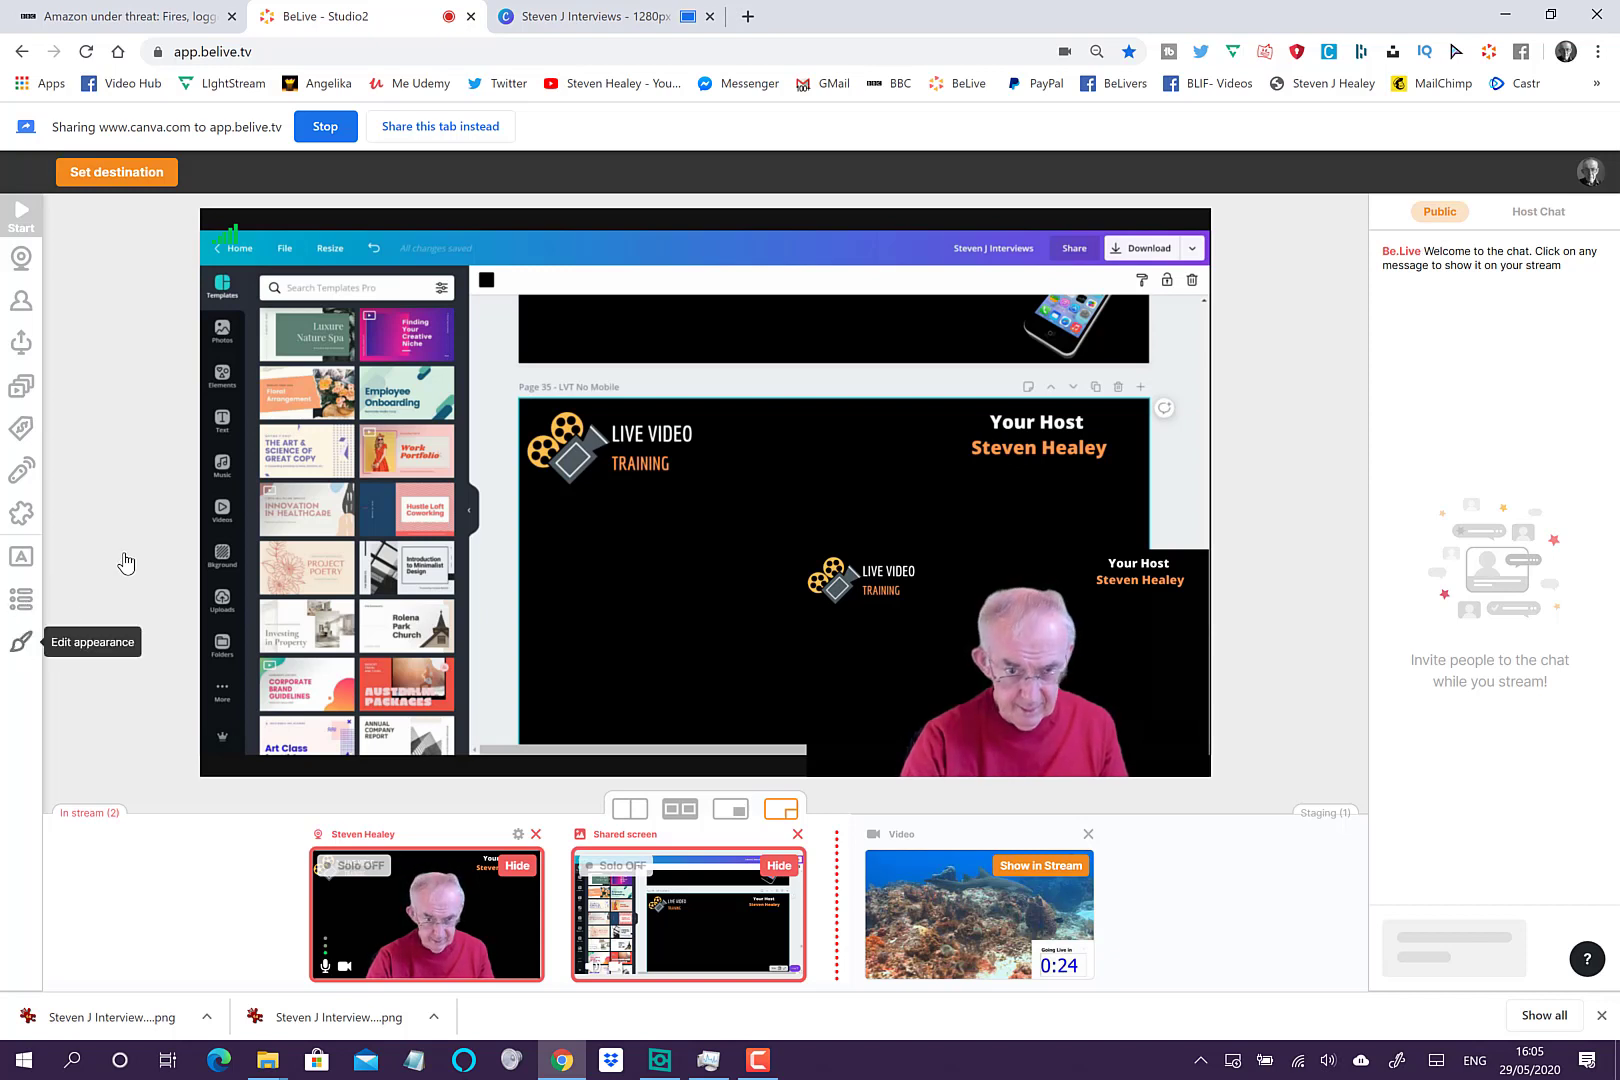
Apply the Modern theme to the stream's appearance
click(21, 641)
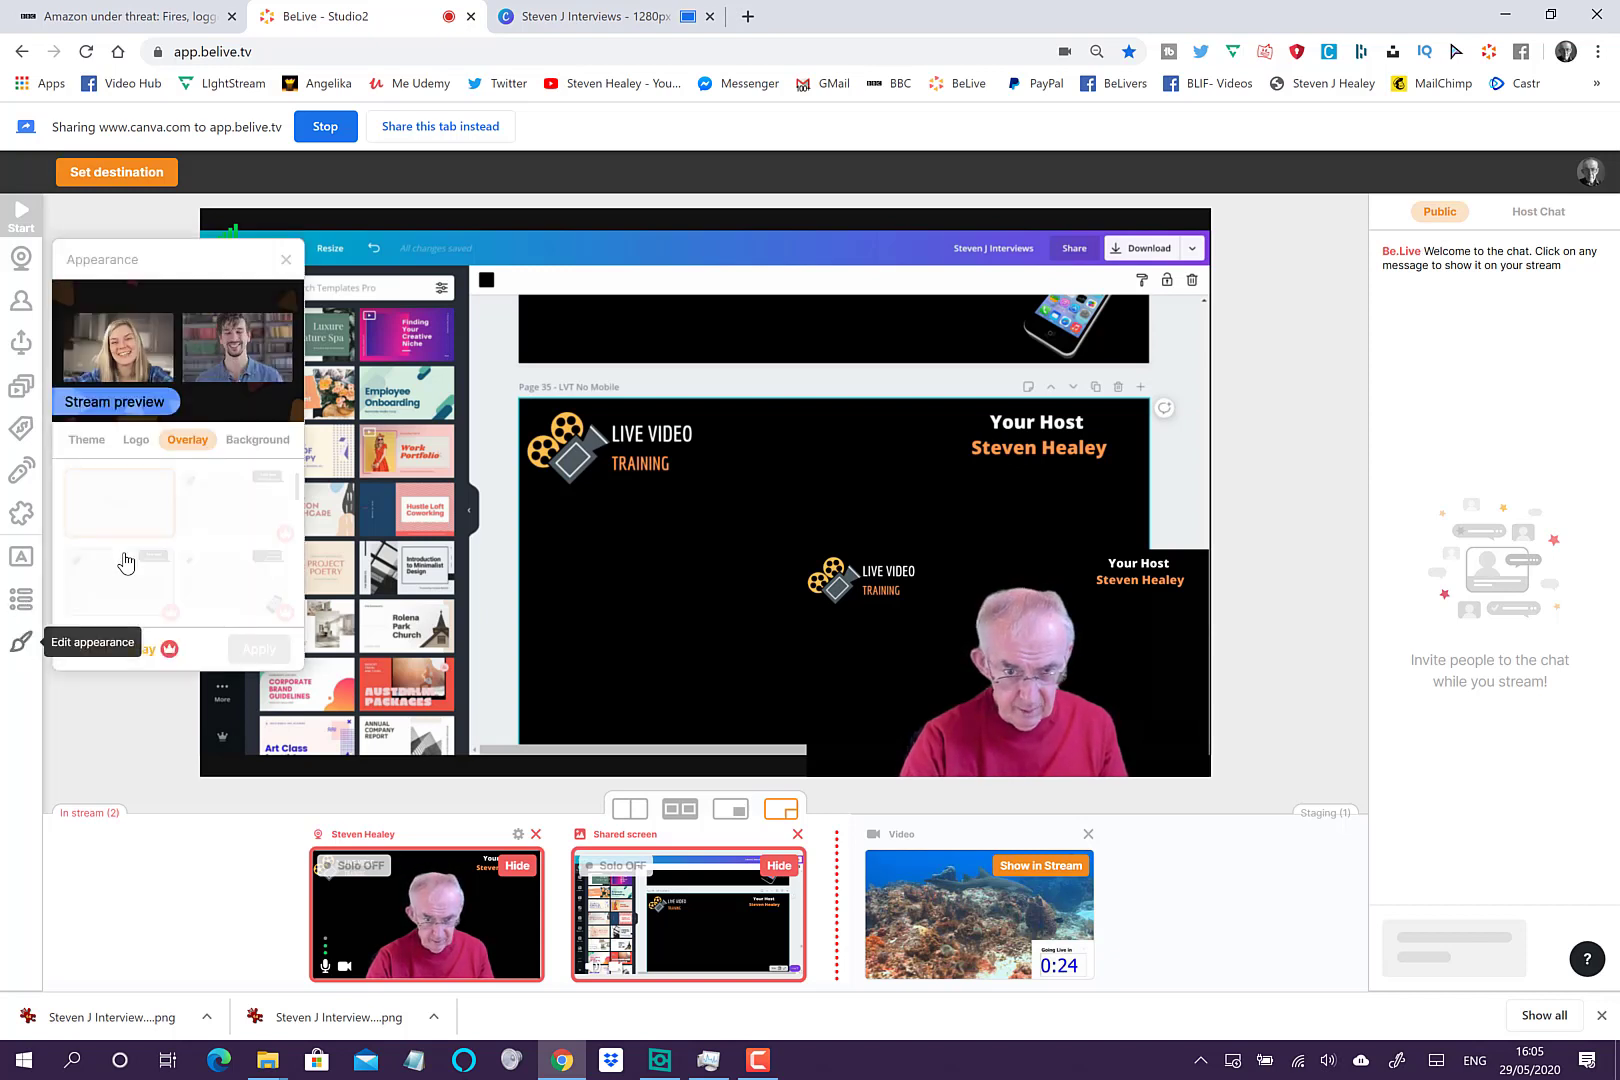
click(86, 445)
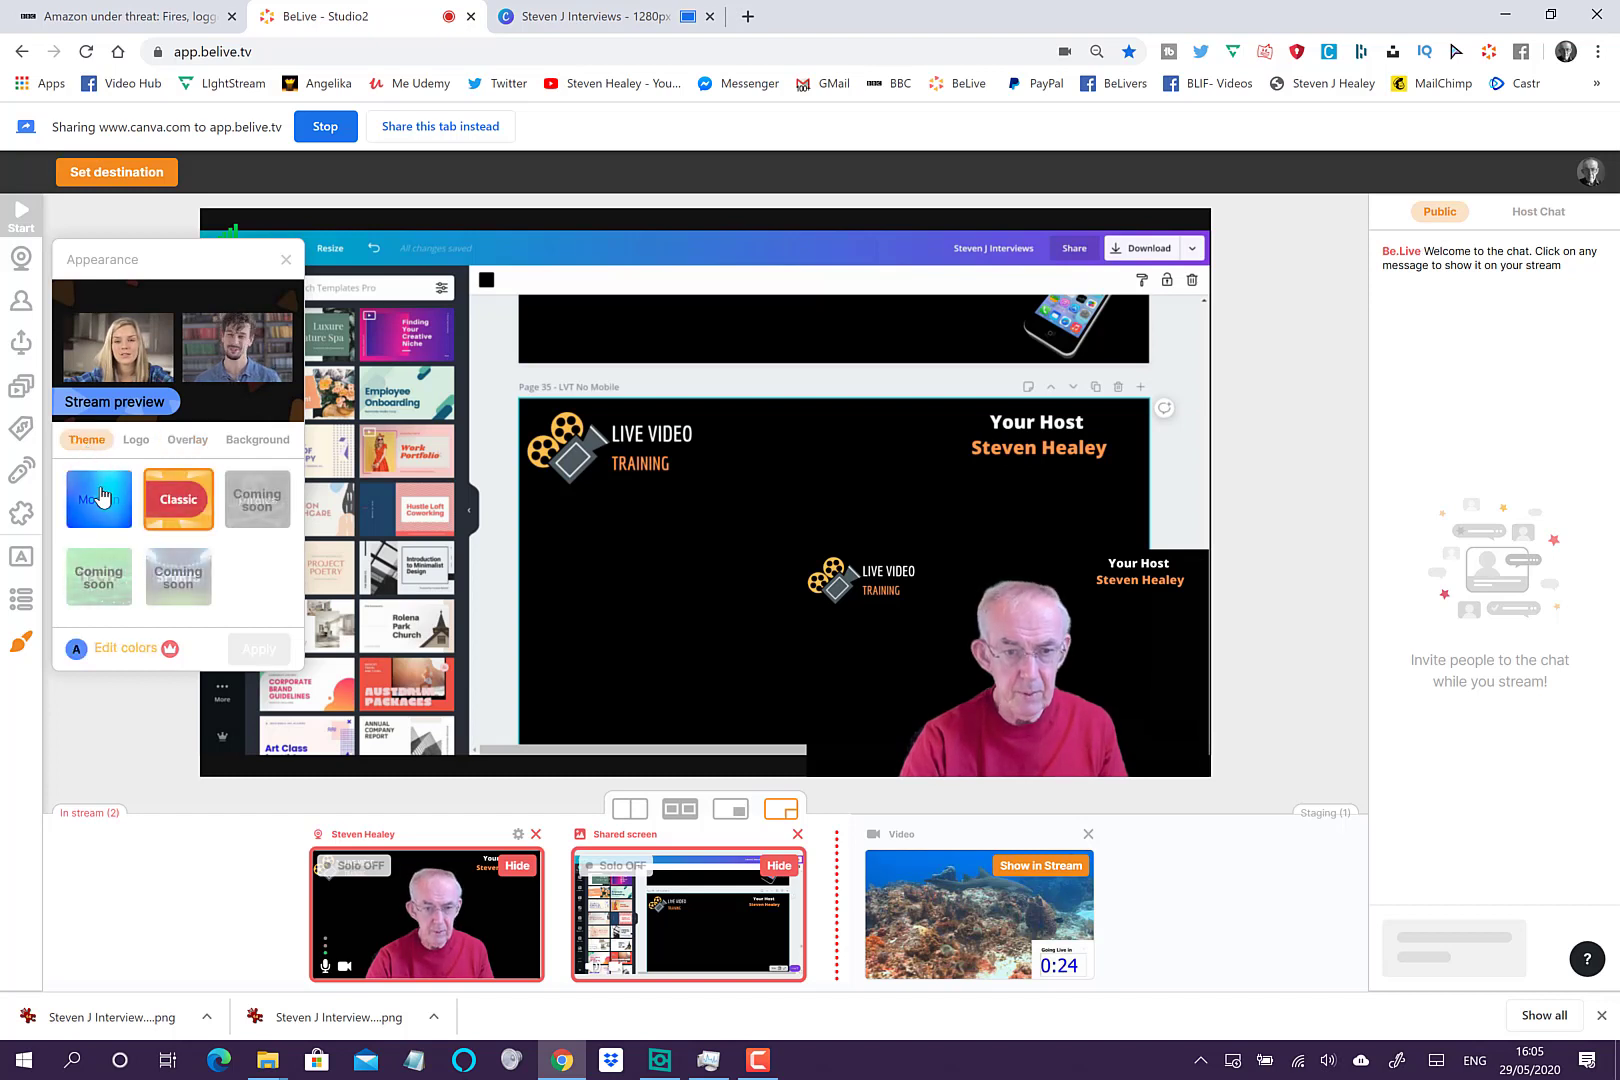
click(101, 494)
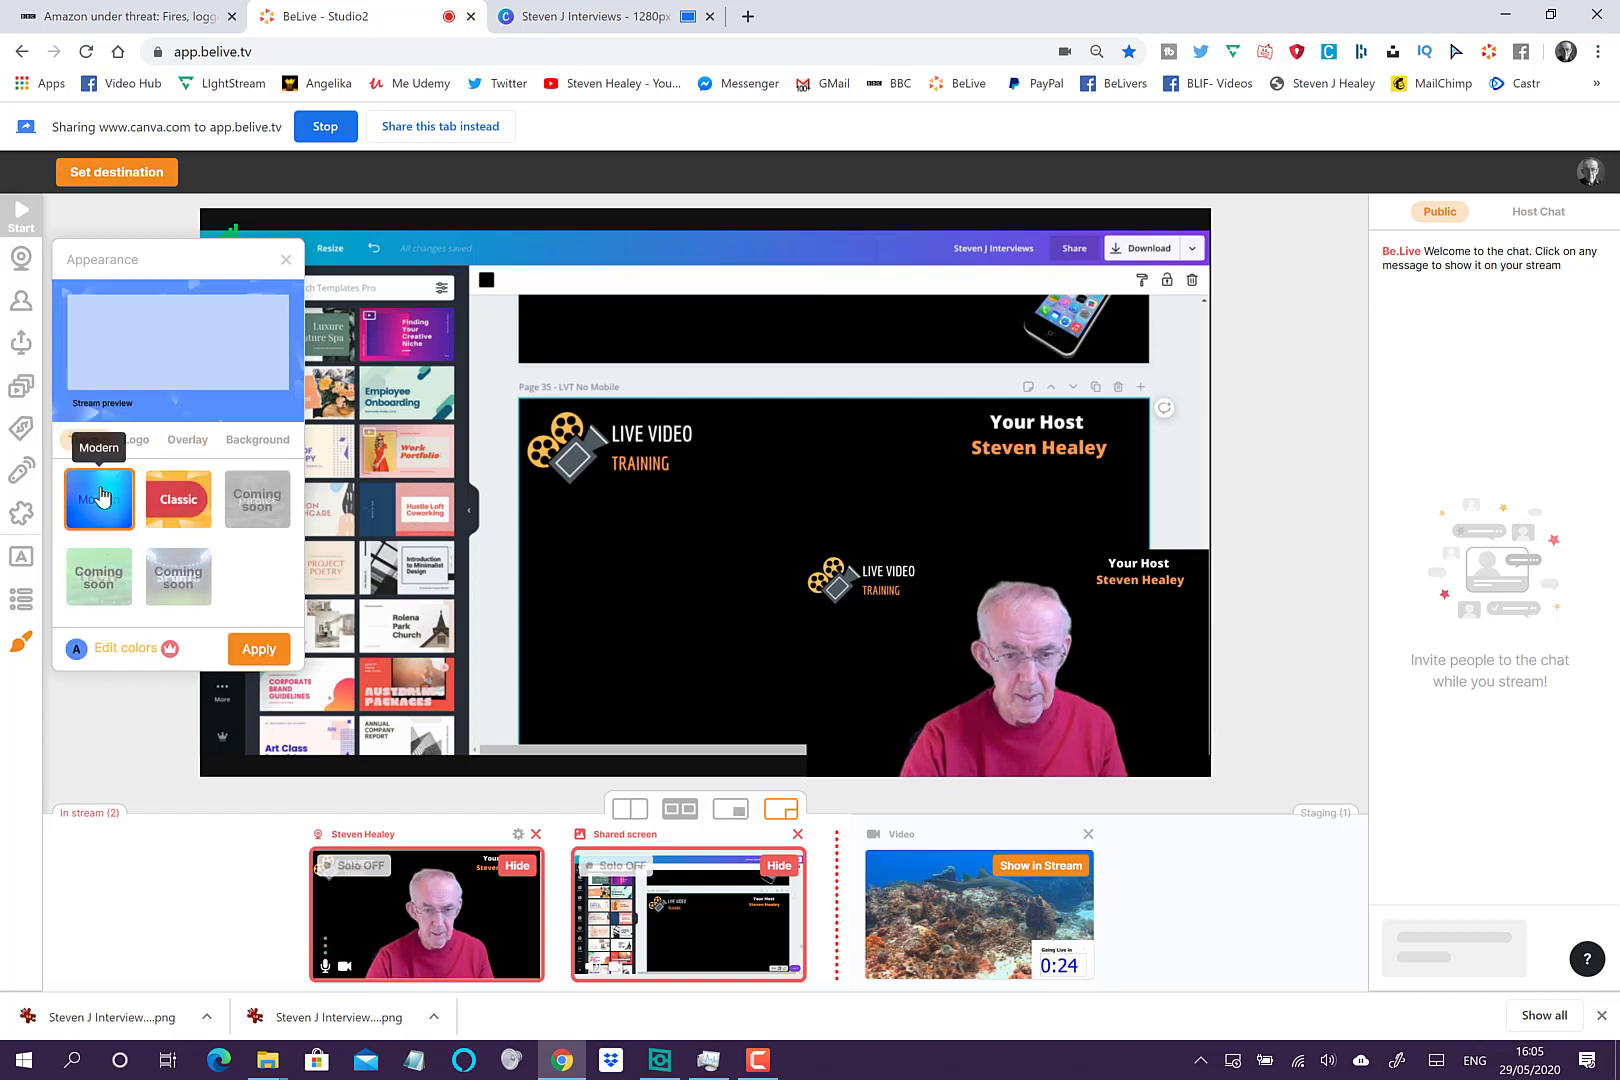
click(258, 650)
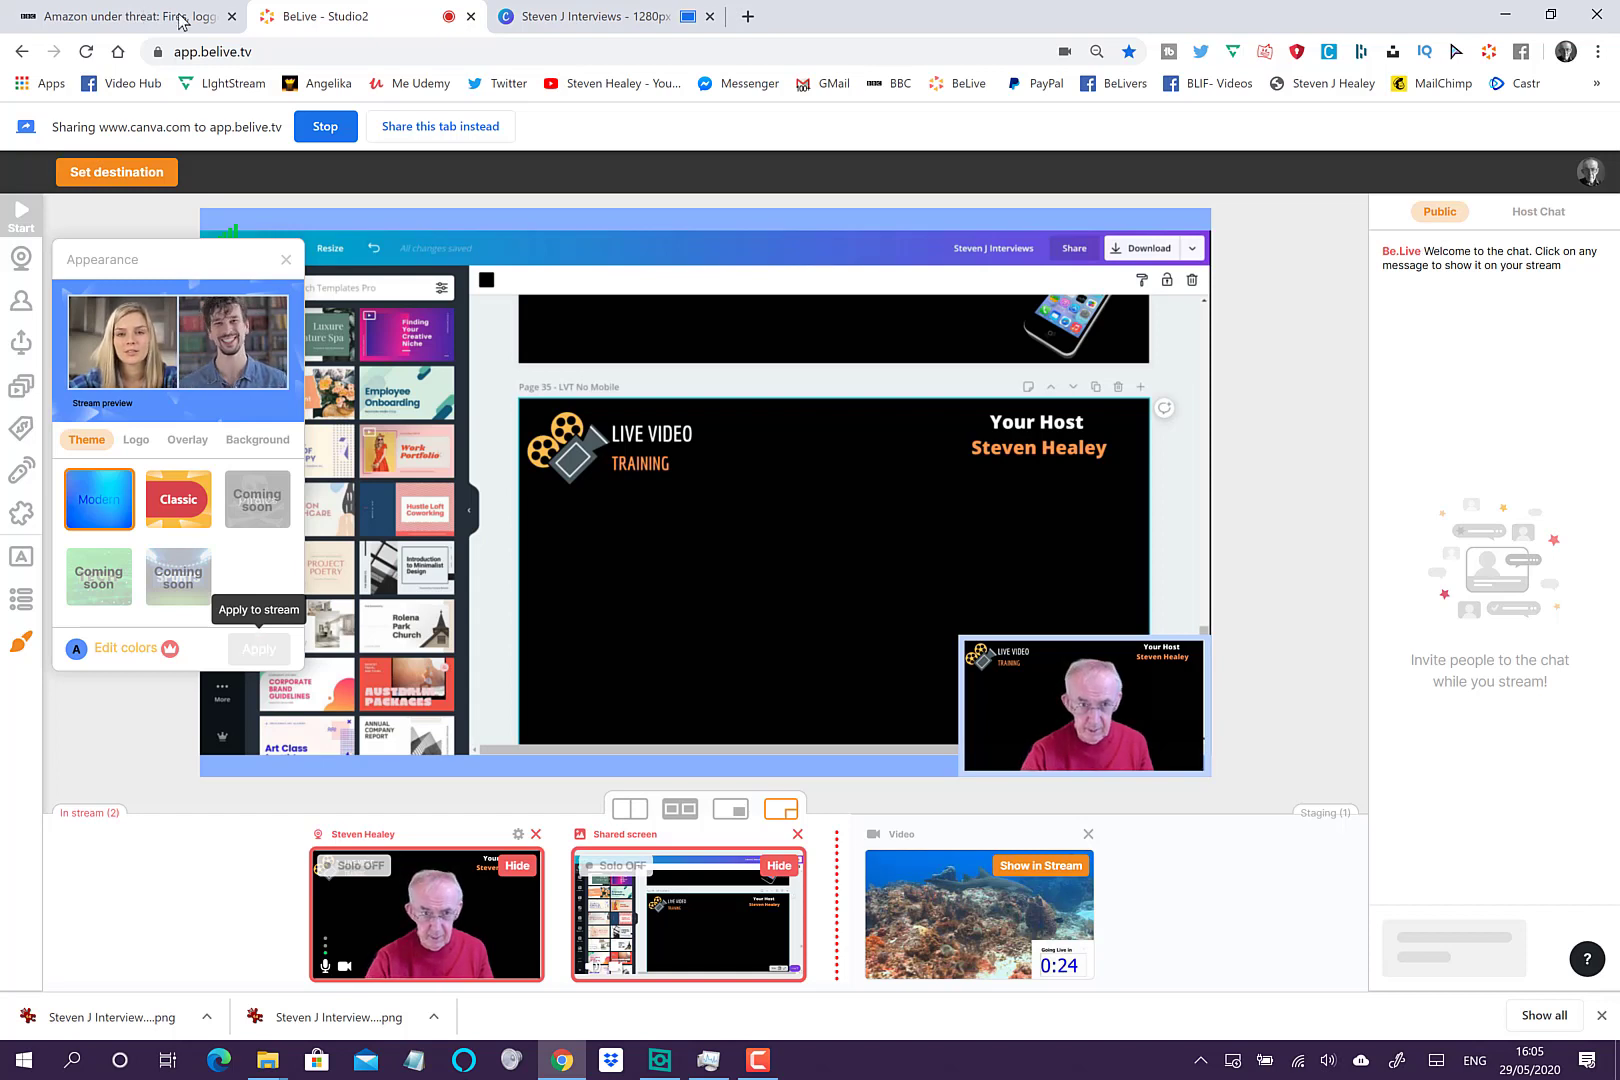
Browse the shared Canva design from page 35 back to page 33, and return to the studio
click(560, 17)
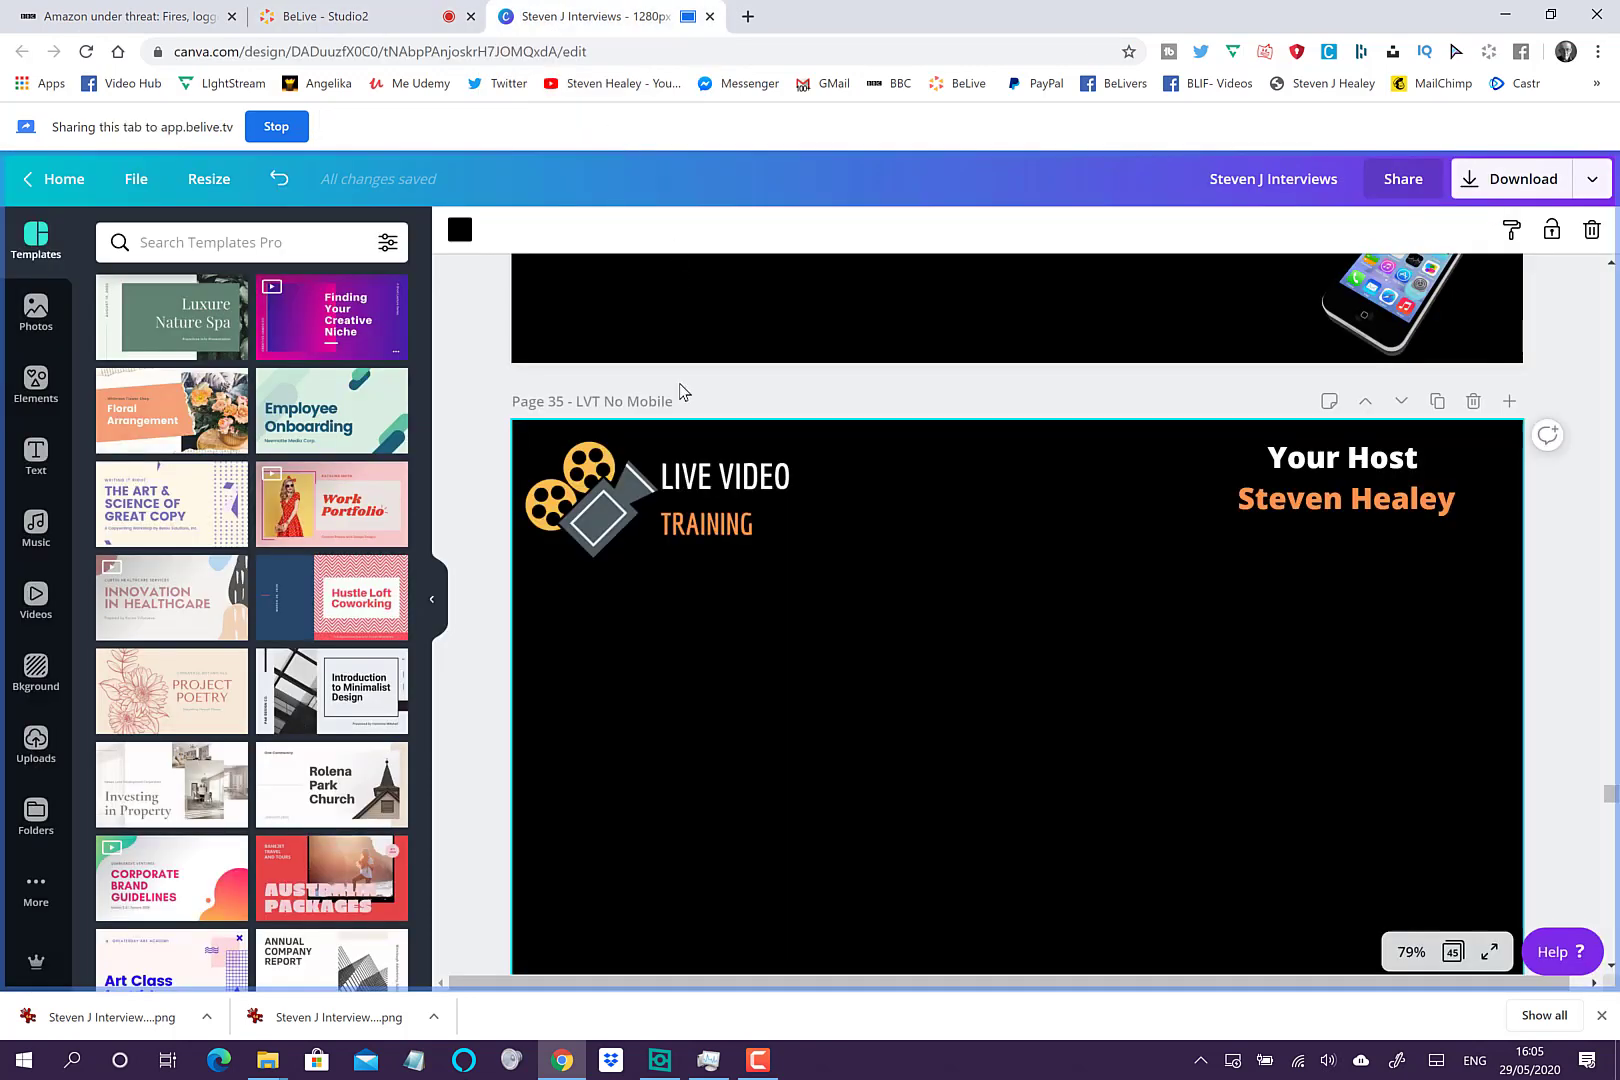
scroll(678, 383, down, 3)
scroll(678, 381, up, 2)
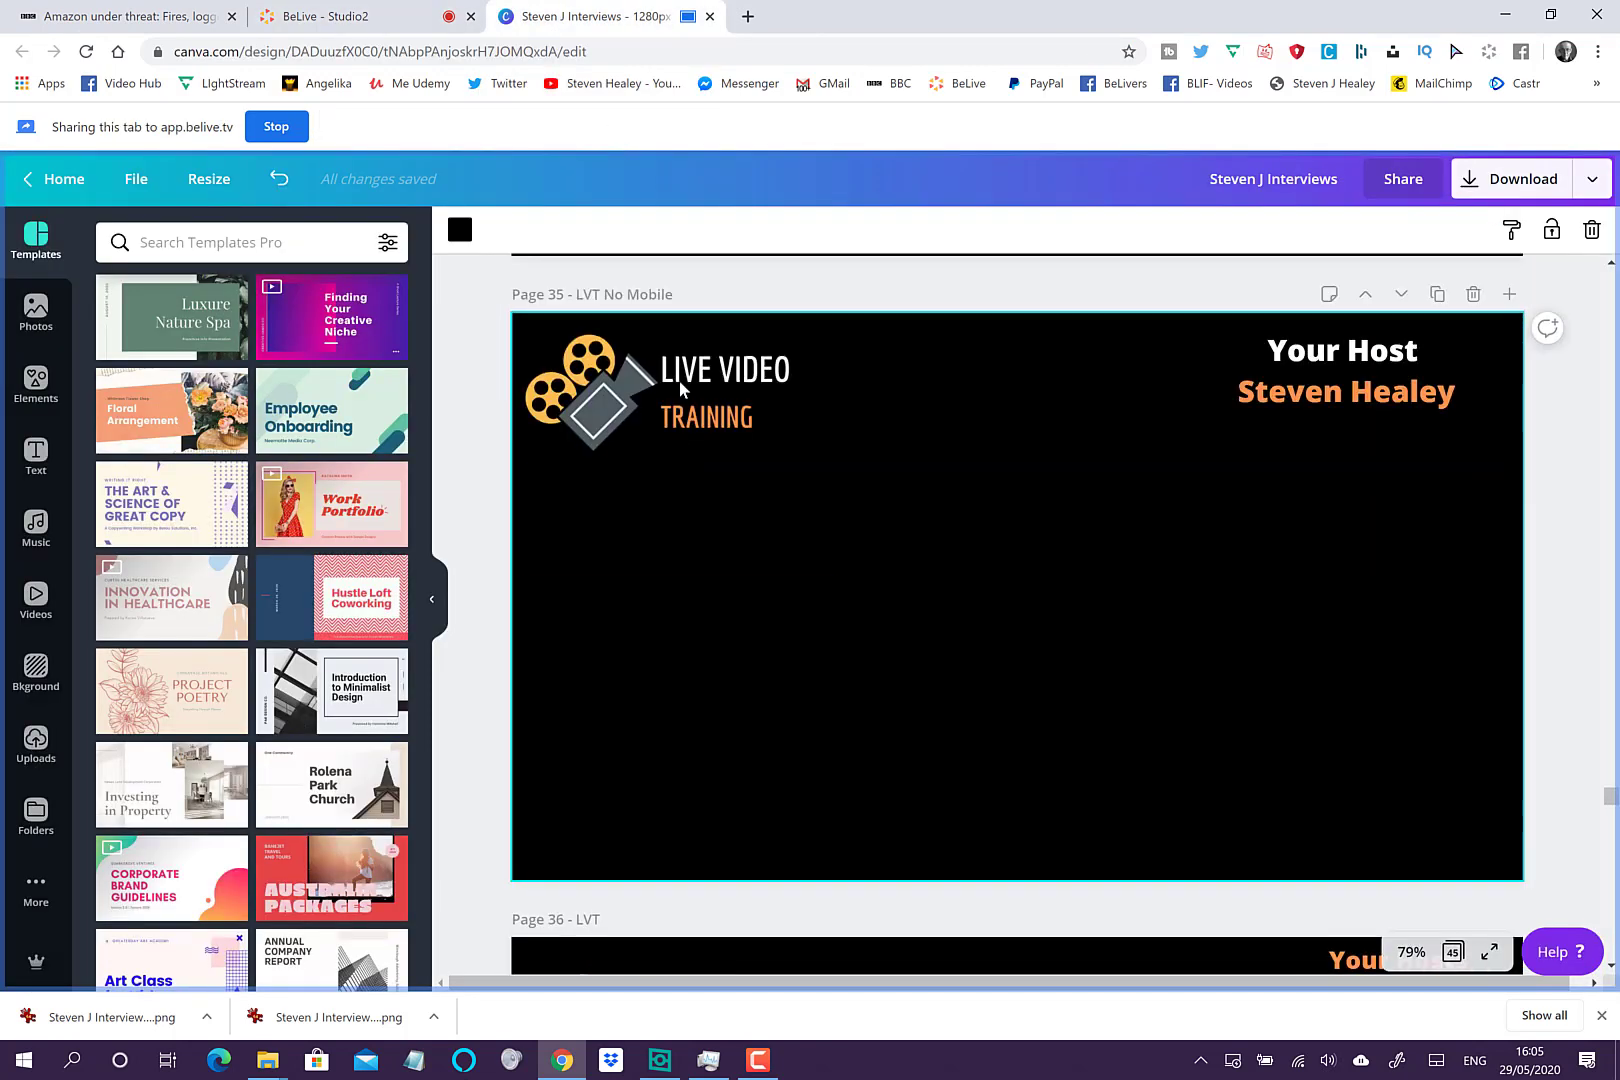
scroll(679, 385, up, 6)
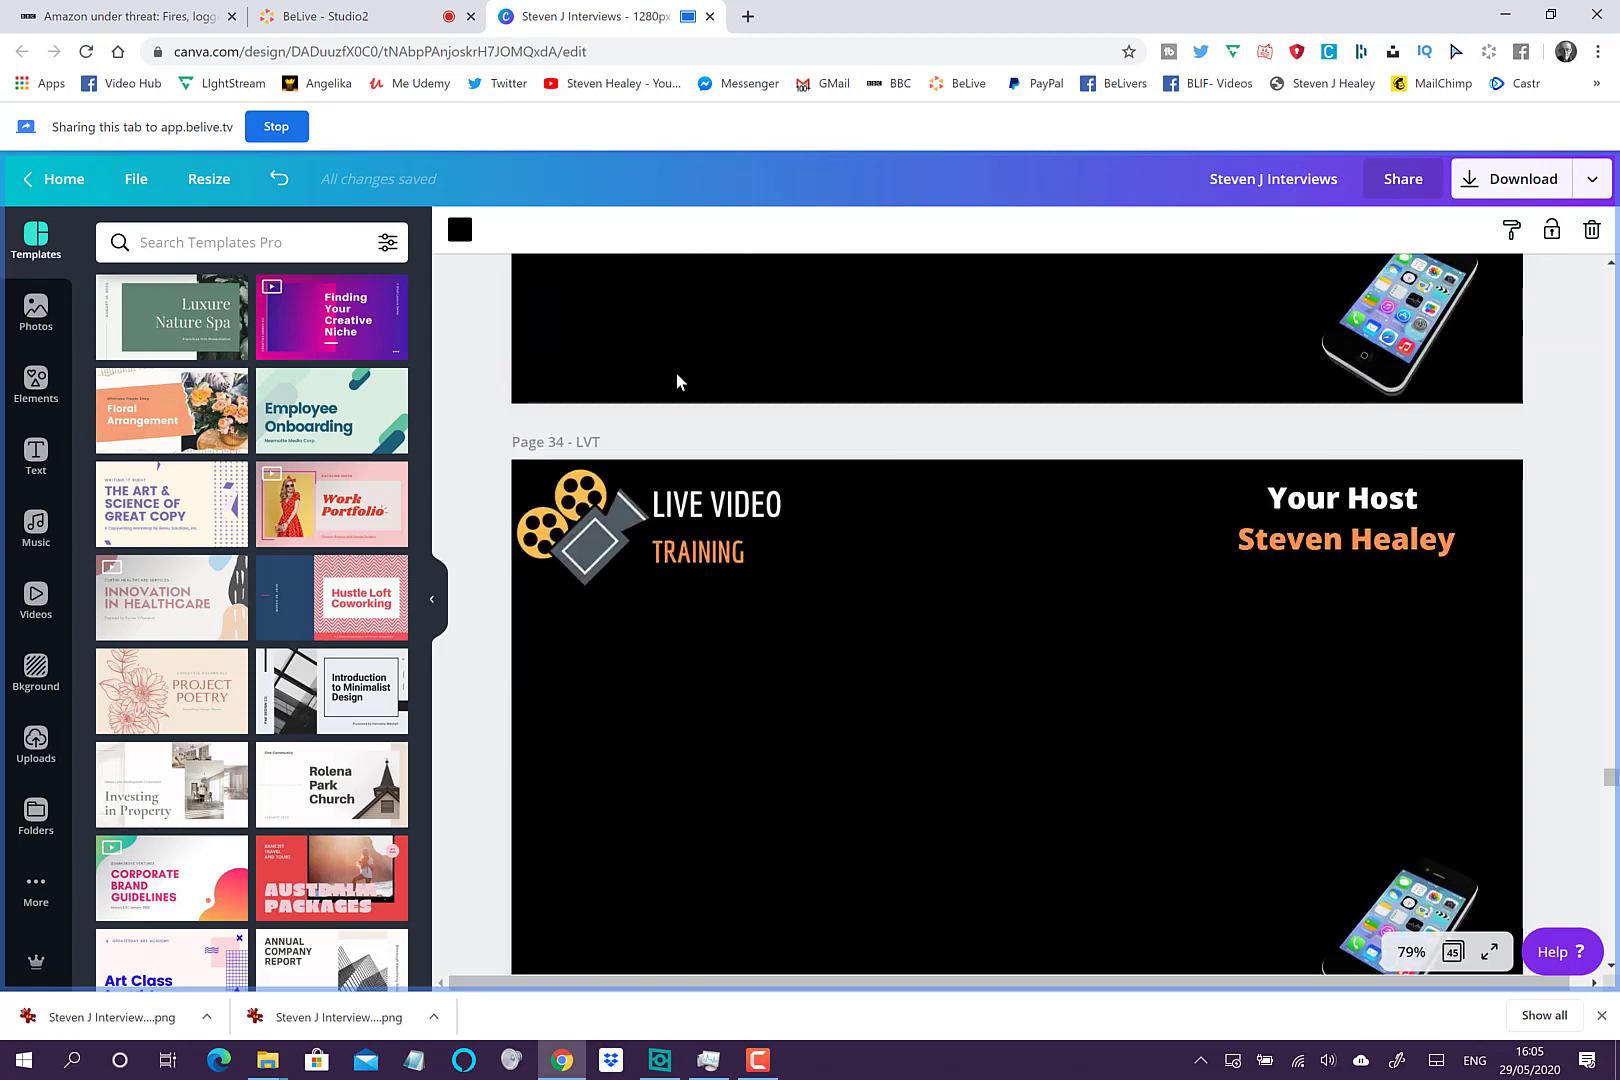
scroll(677, 381, up, 6)
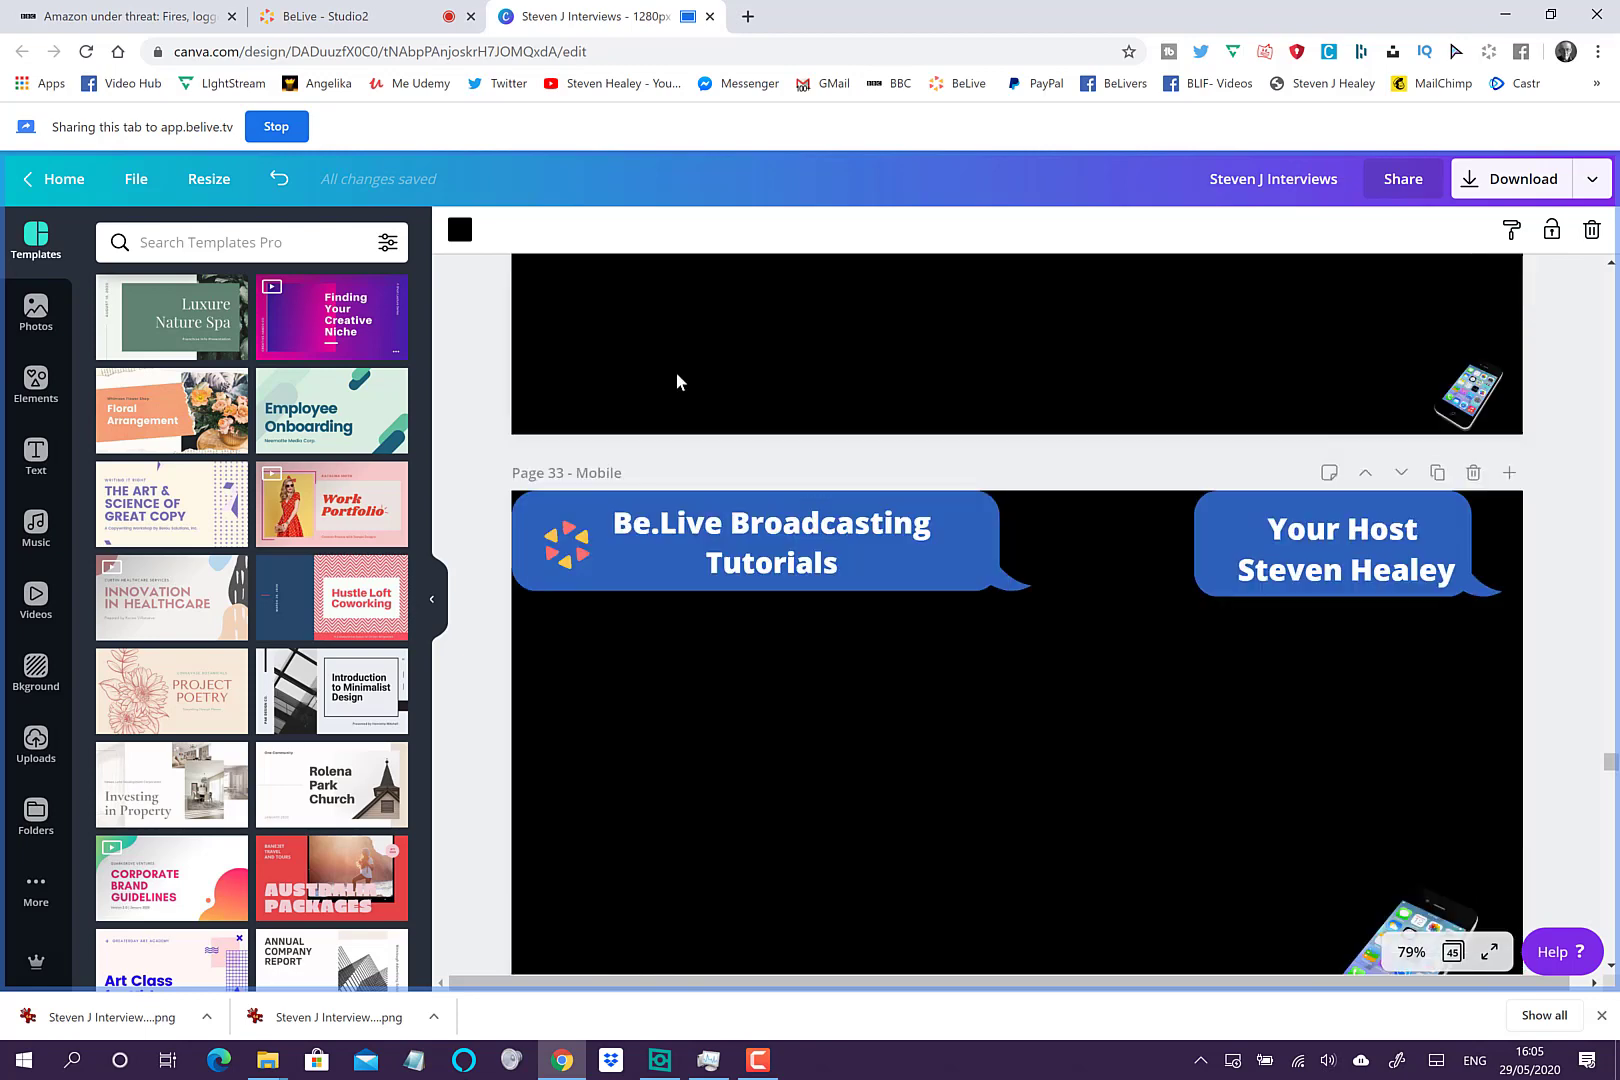
scroll(675, 371, up, 2)
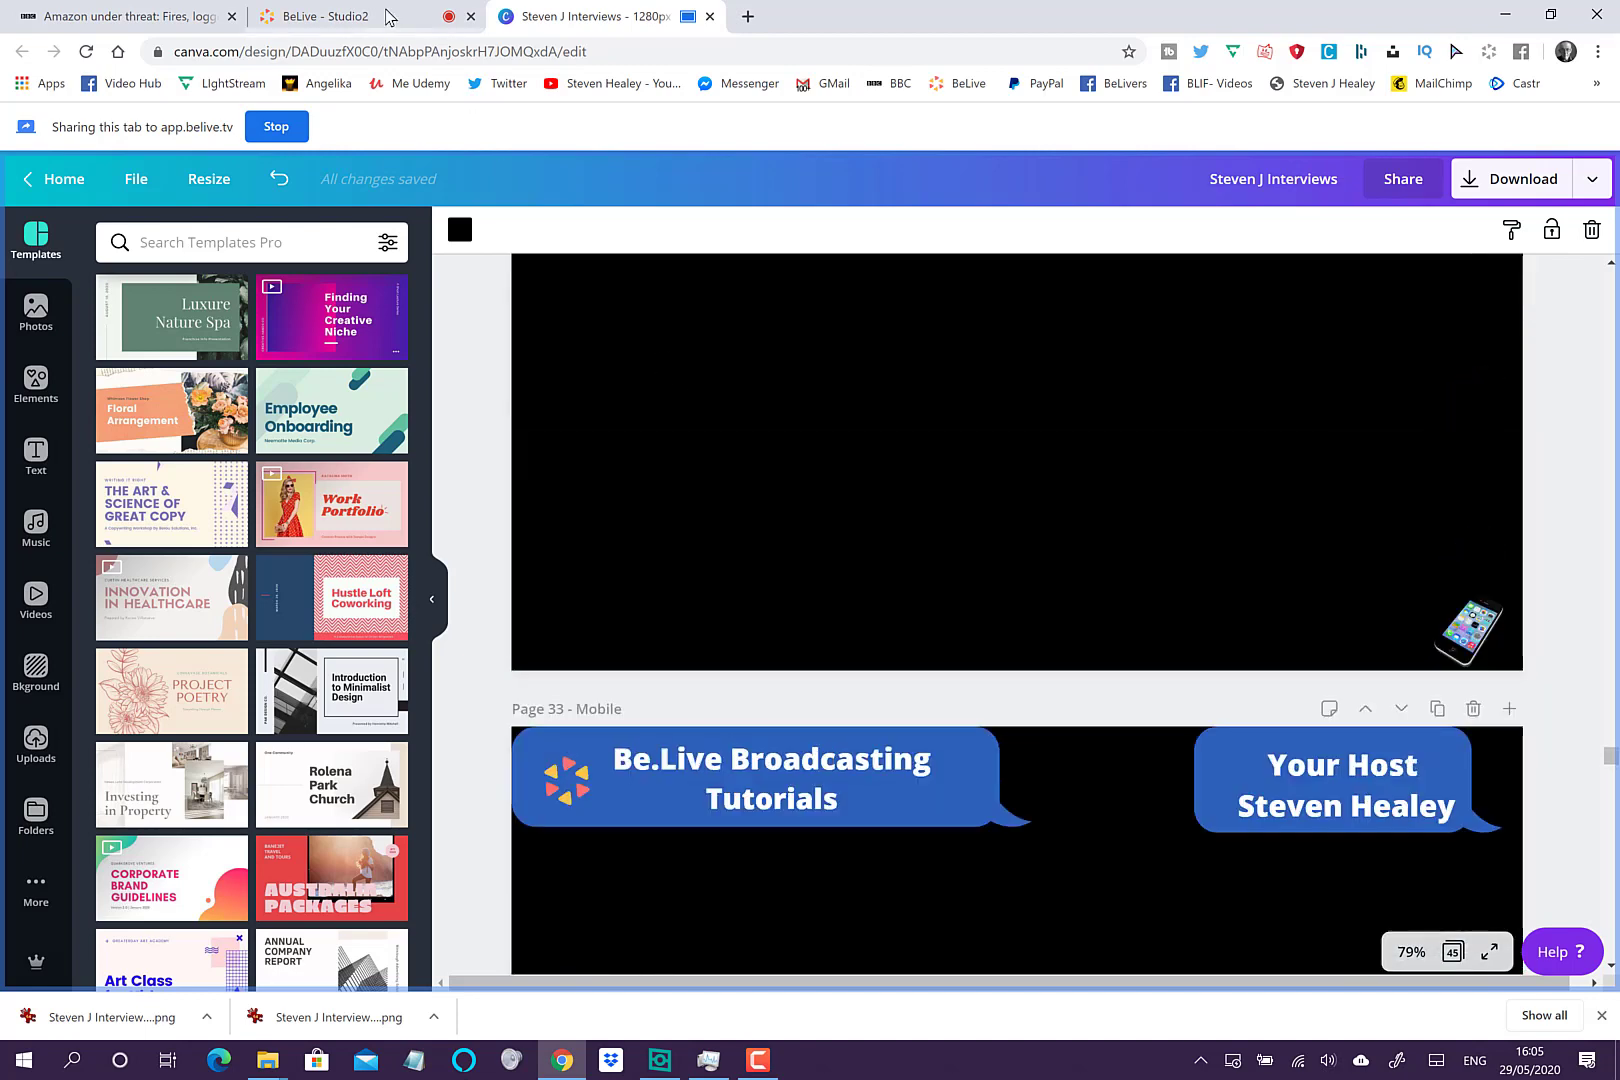
click(388, 16)
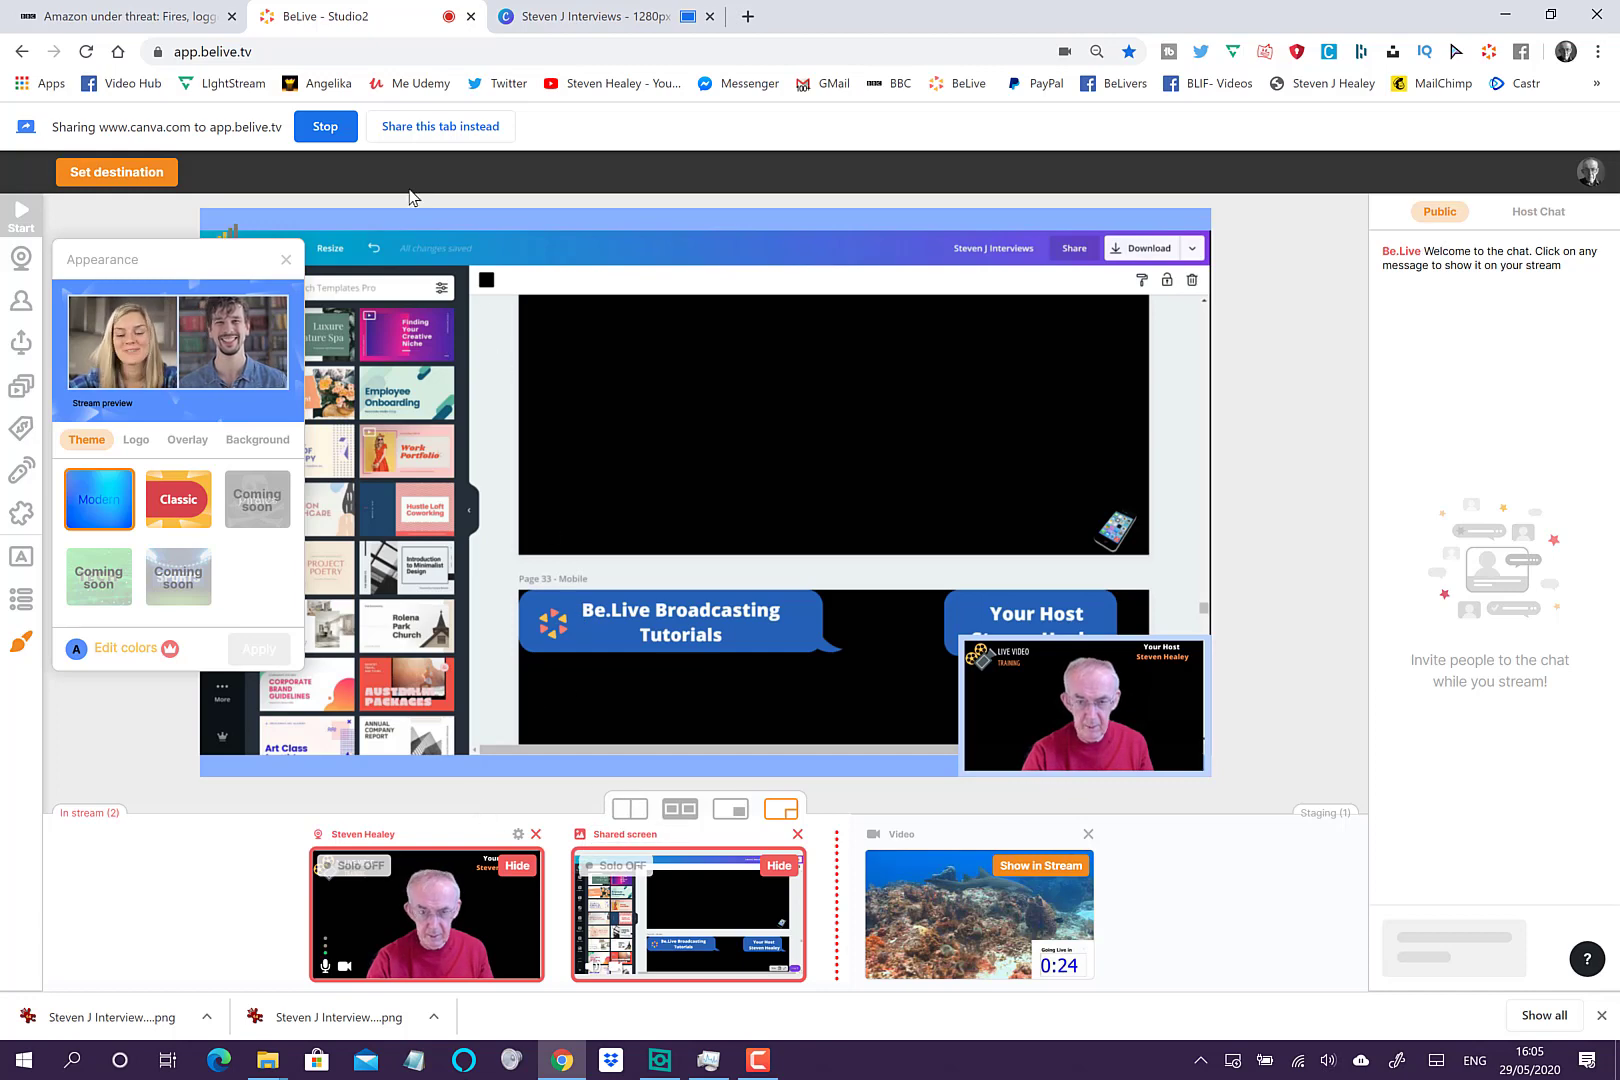
Replace the shared Canva tab with the XSplit VCam application window and show it in the stream
click(324, 140)
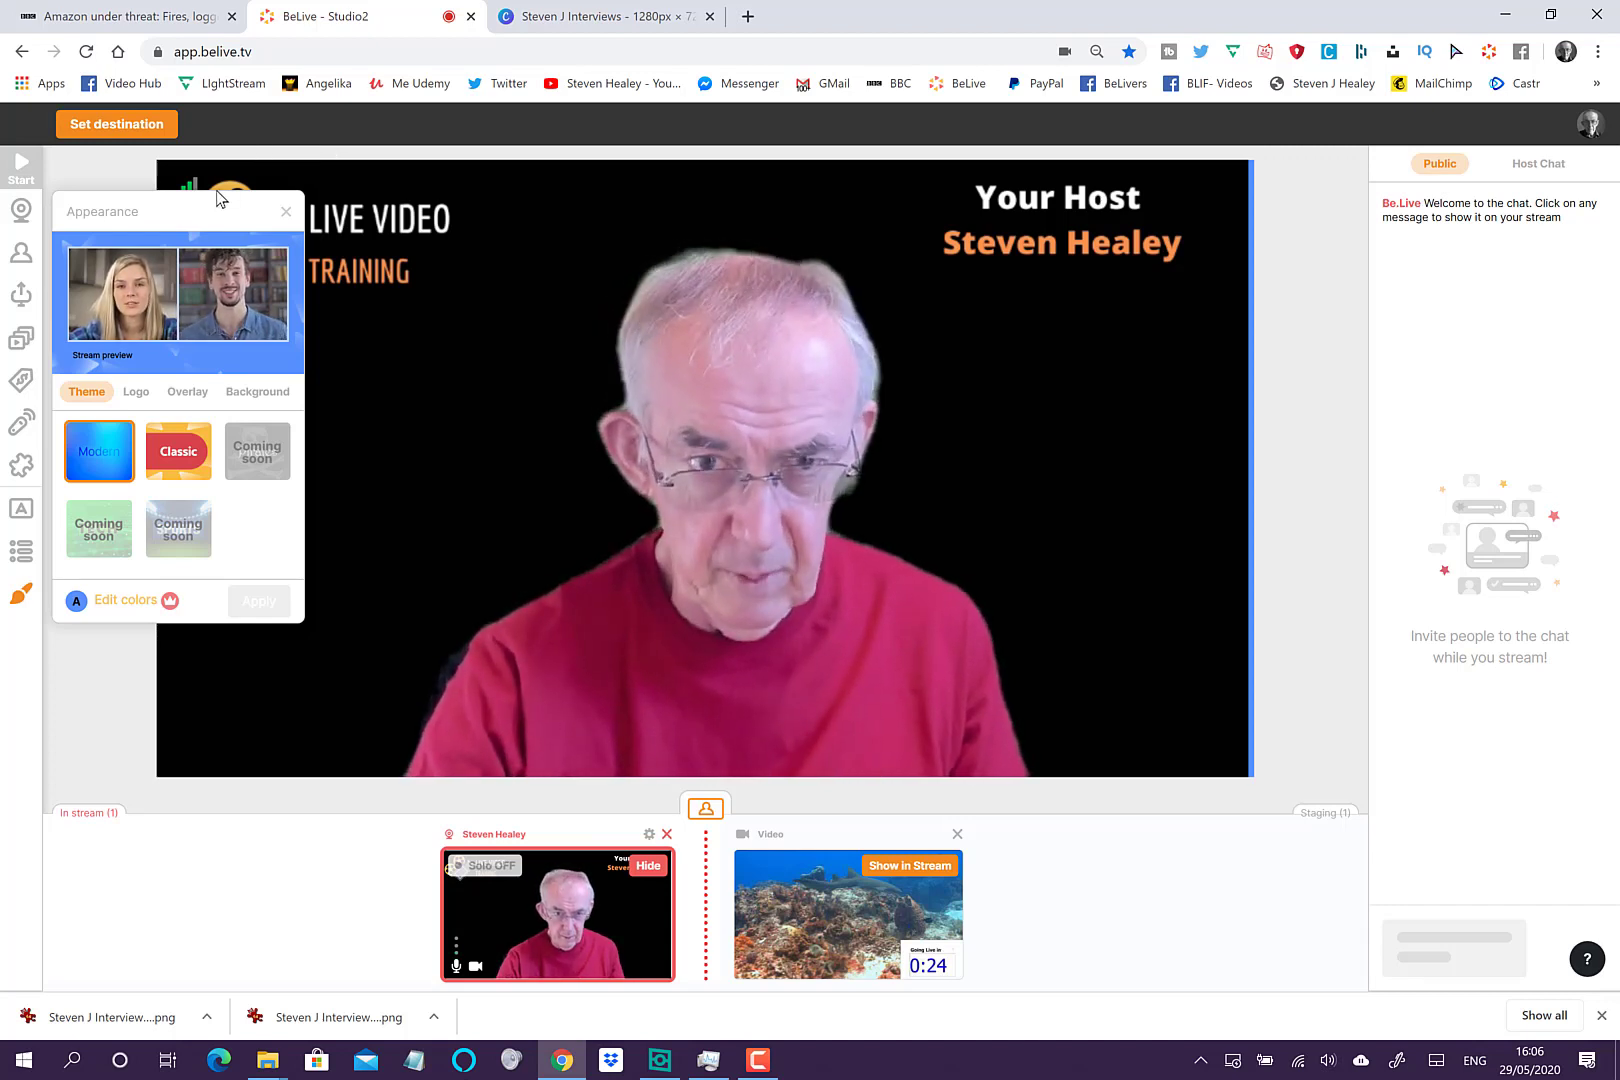
click(14, 313)
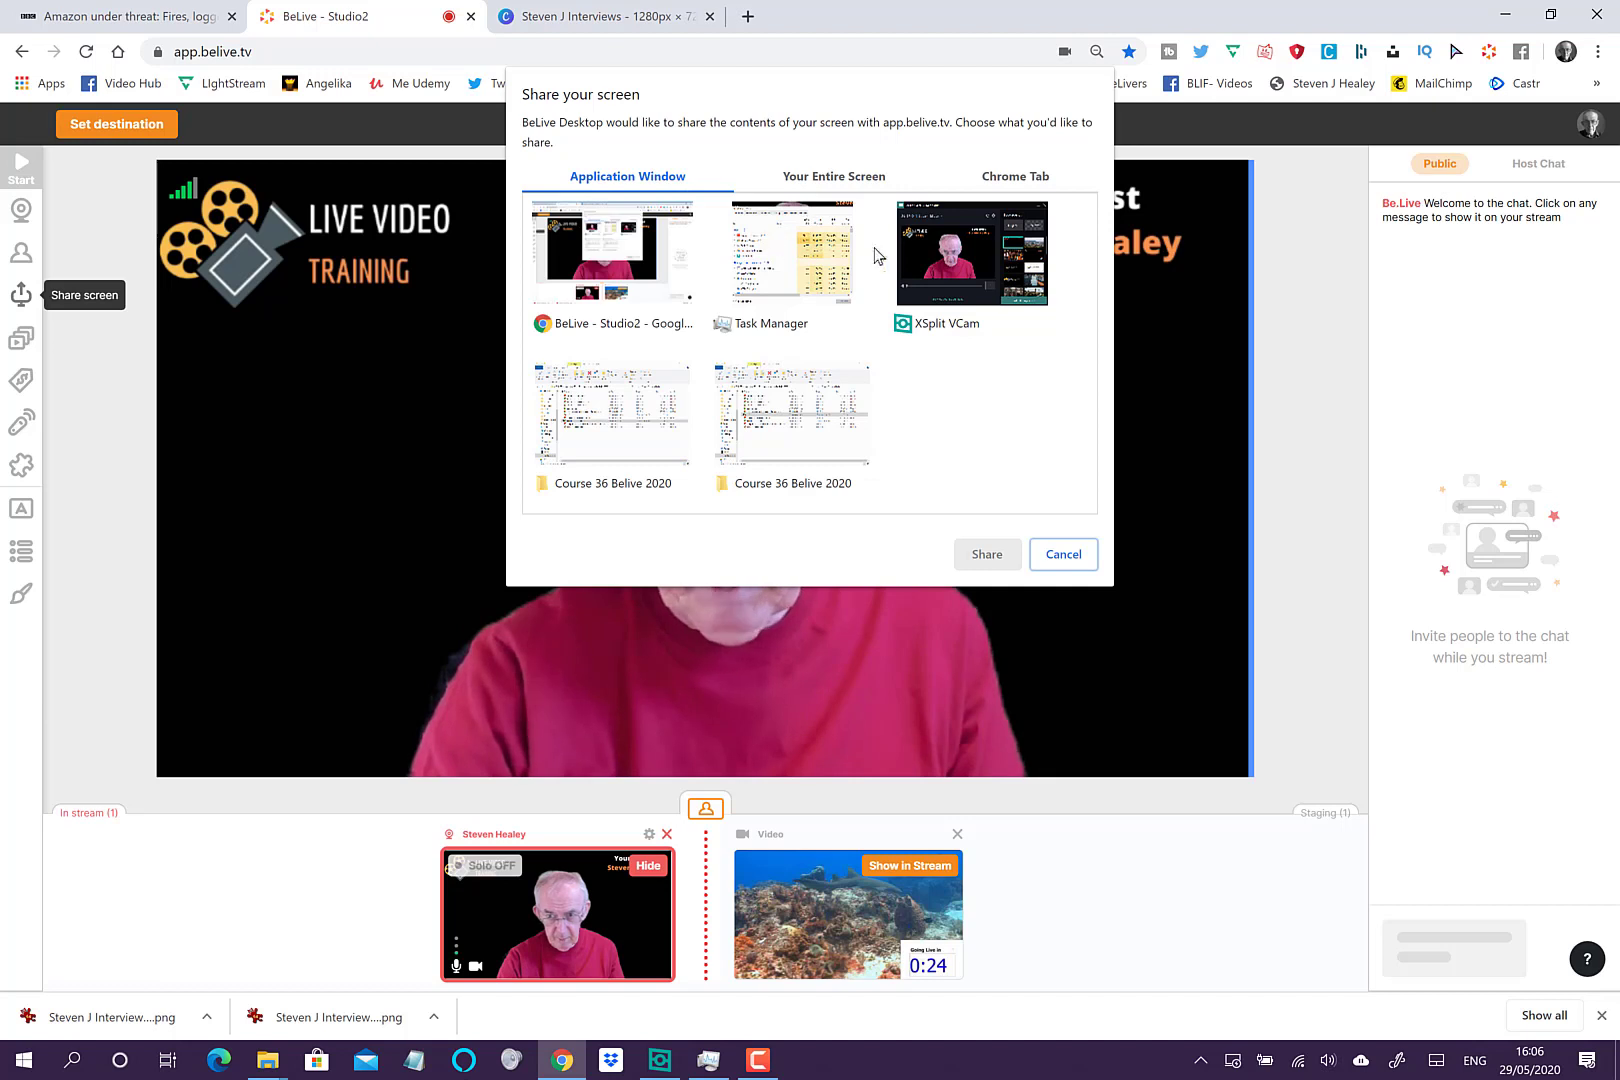
click(932, 258)
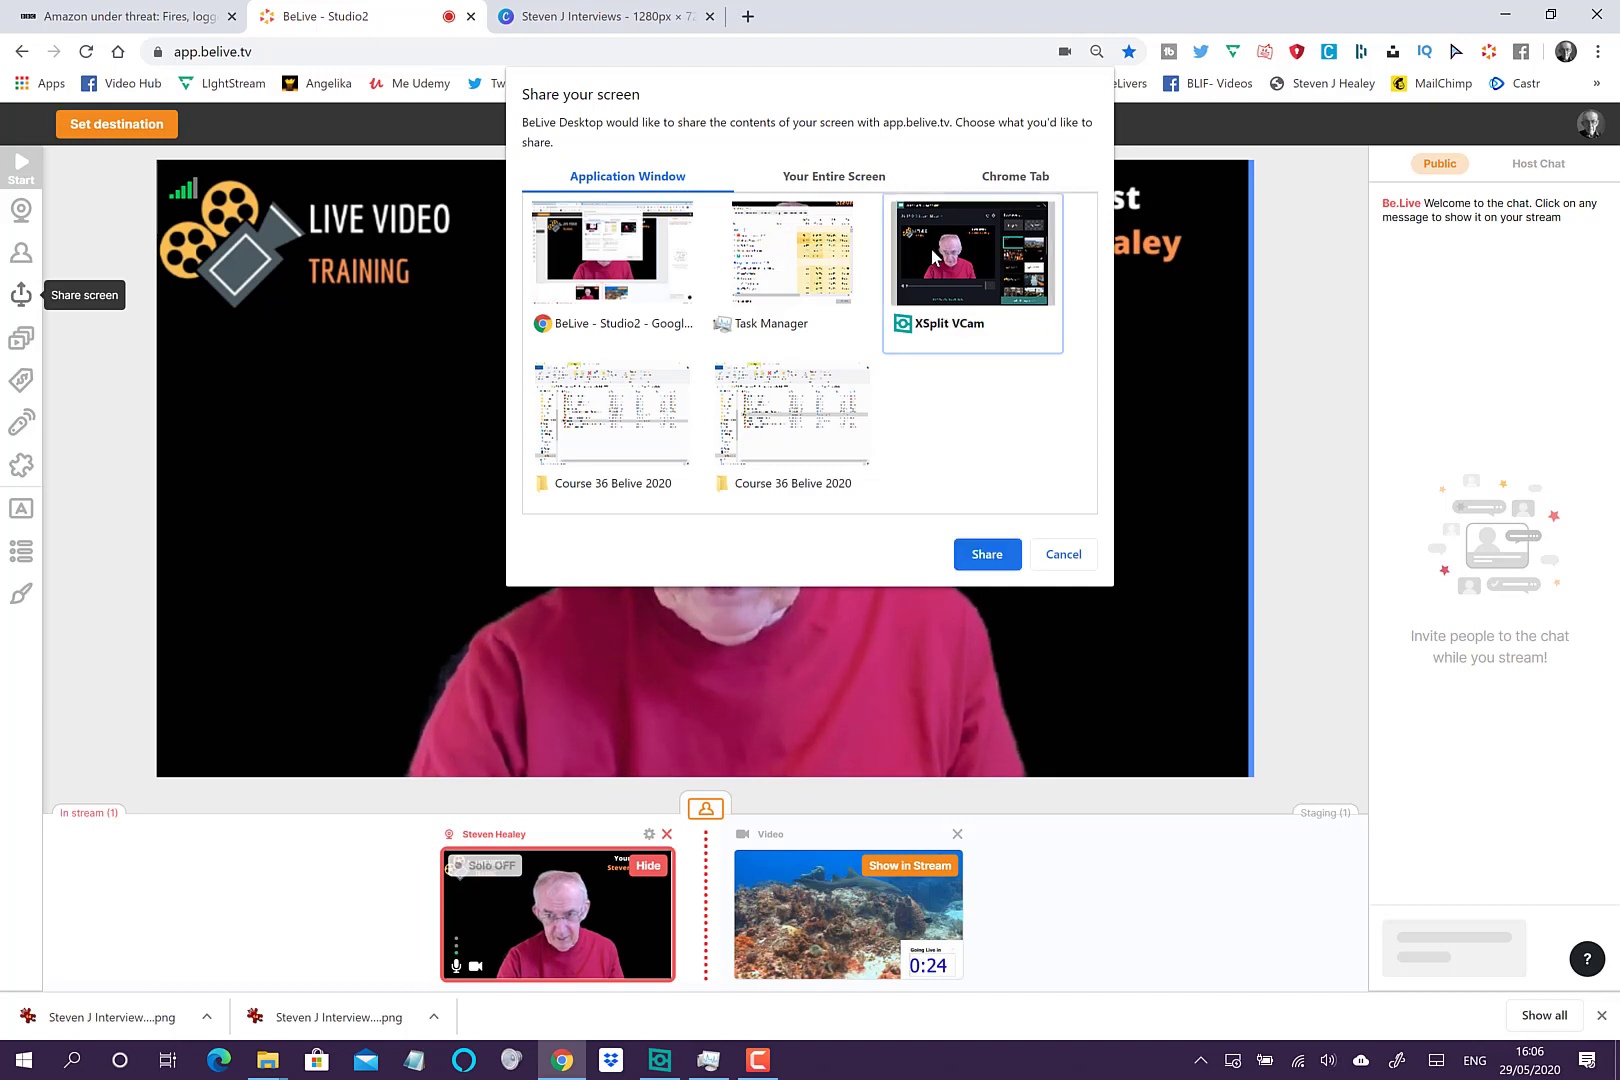
click(975, 556)
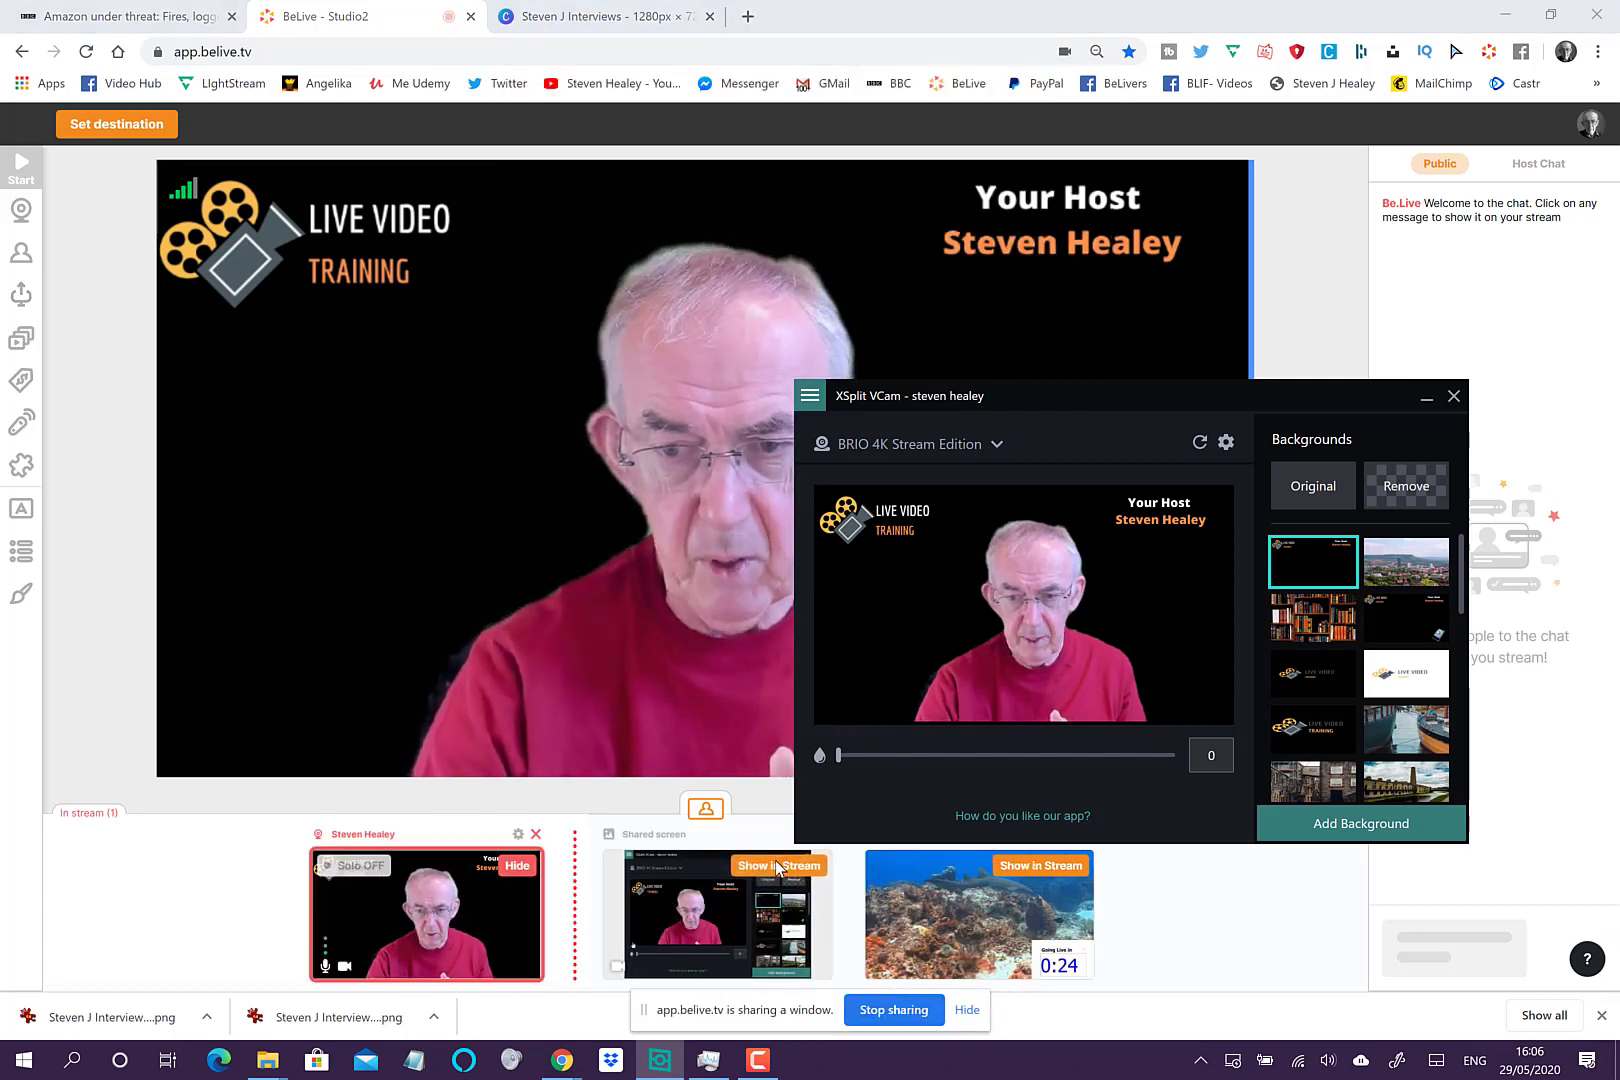
click(777, 867)
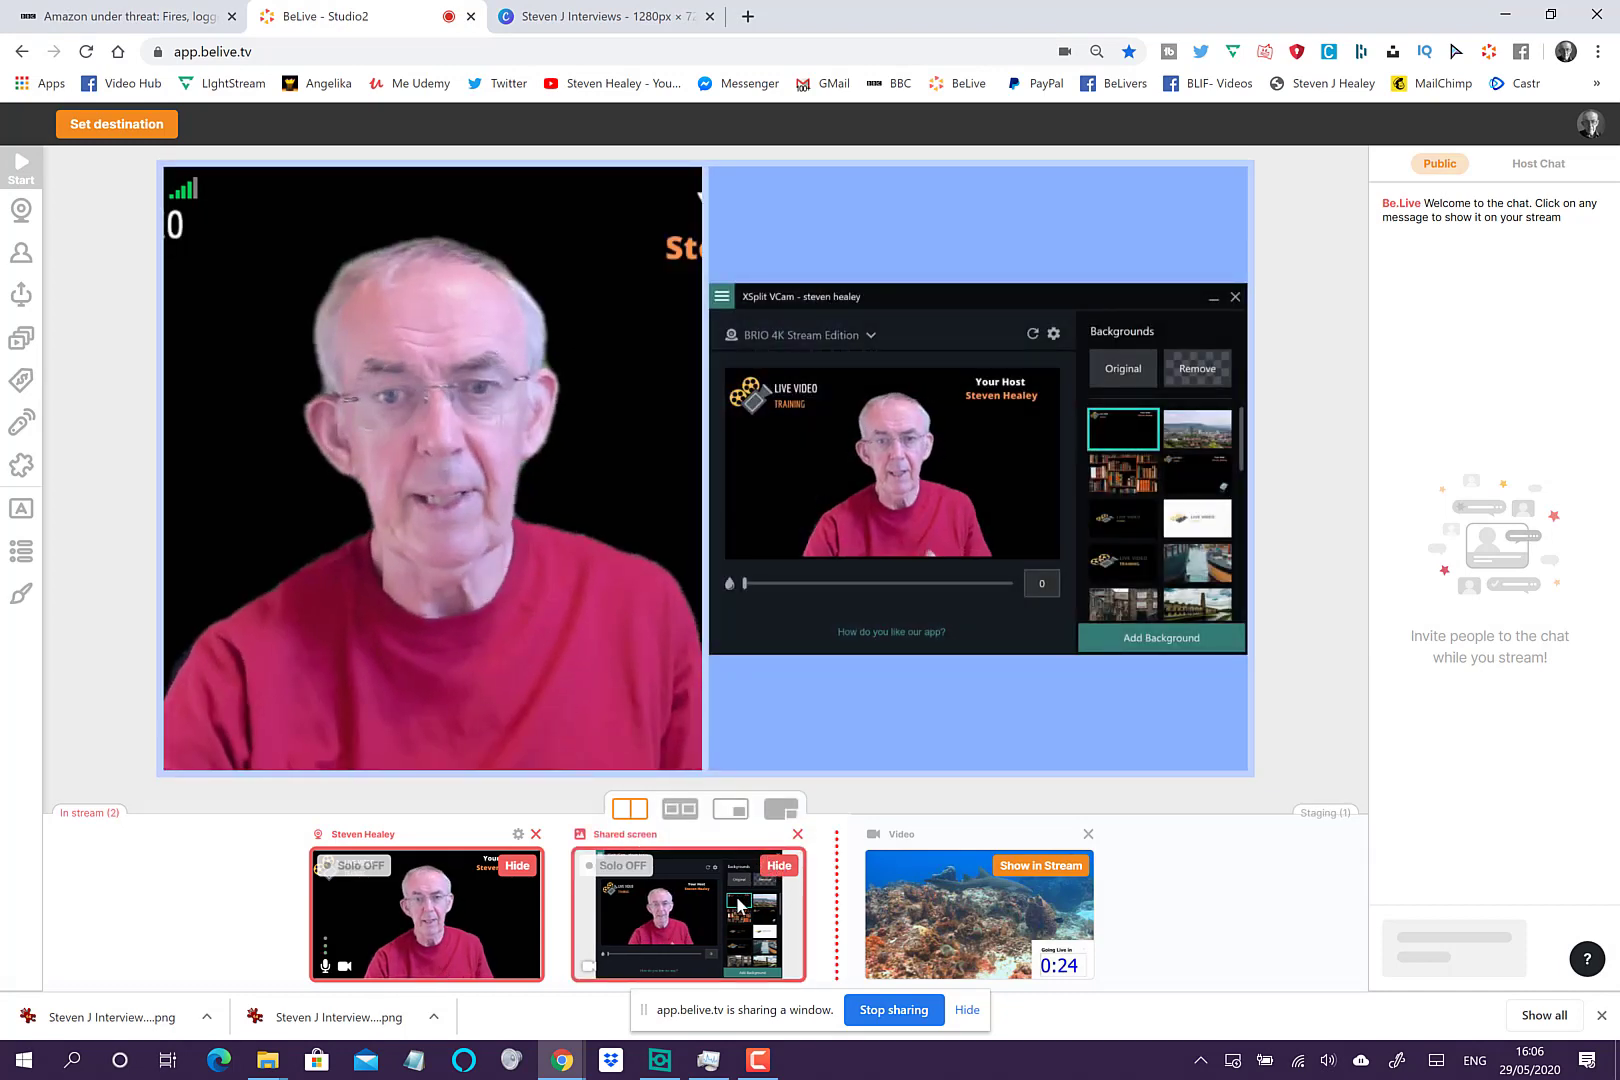
Switch to XSplit VCam, apply the bookshelf background to the camera, and restore the black Live Video Training background with the host title
click(659, 1060)
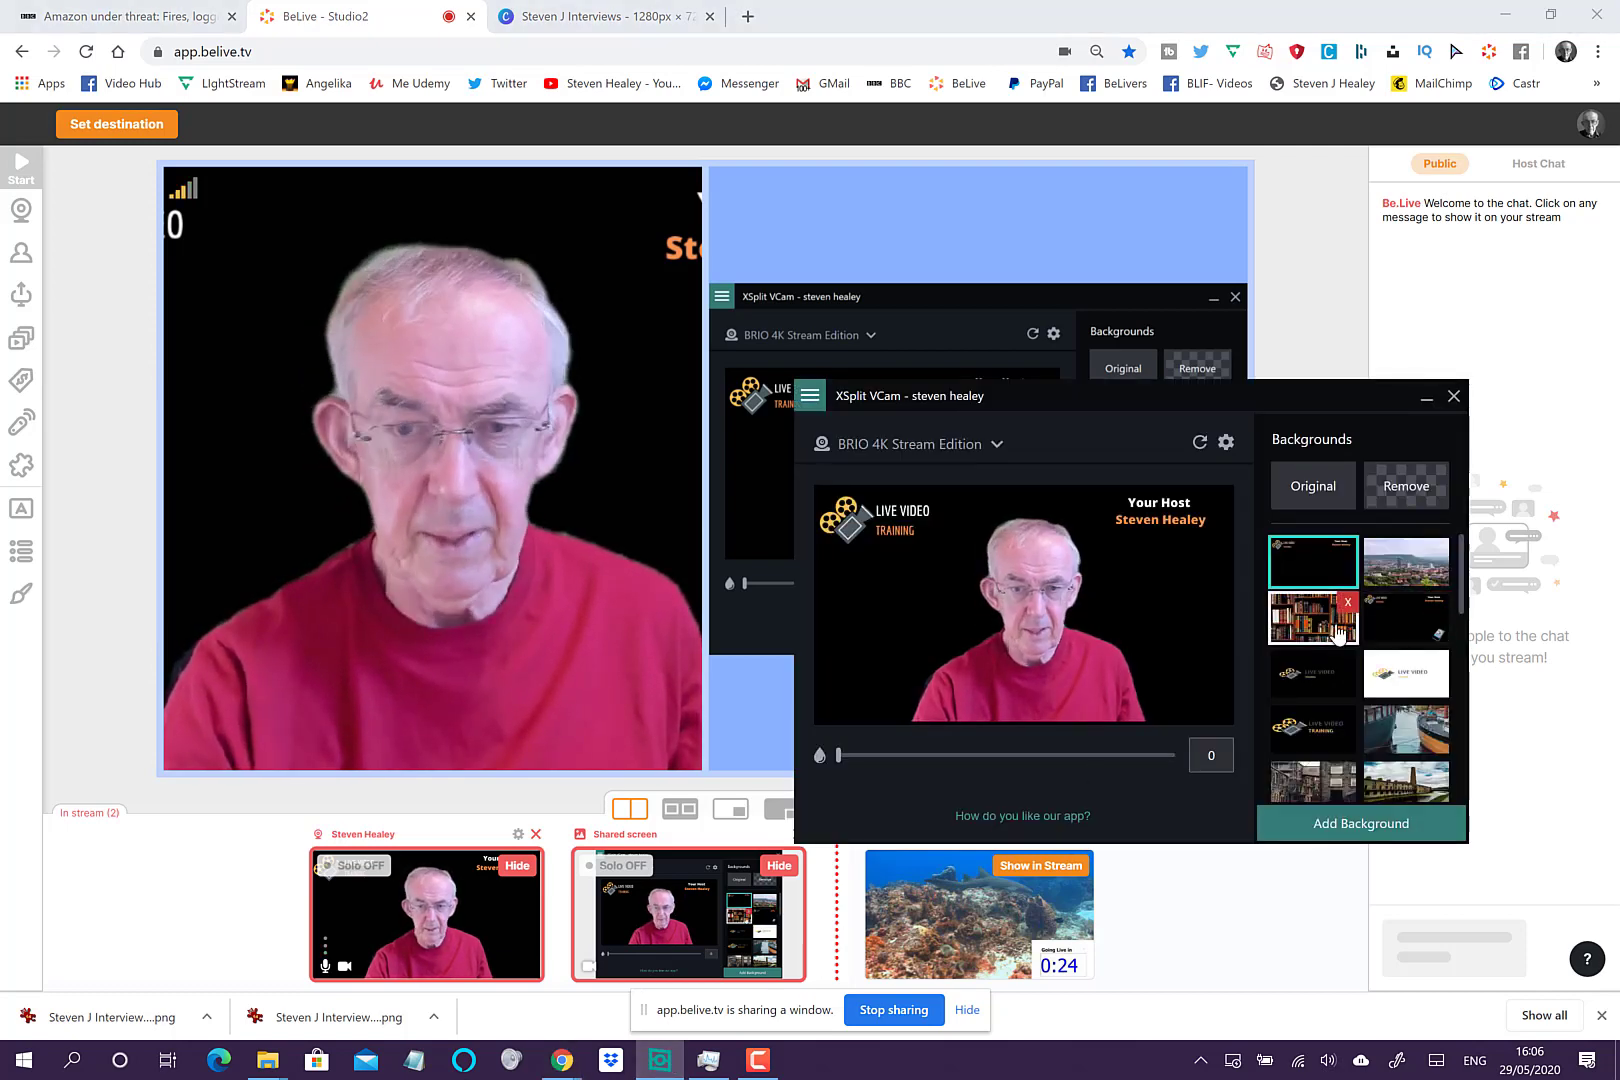
scroll(1338, 634, down, 1)
click(1338, 634)
scroll(1338, 634, down, 2)
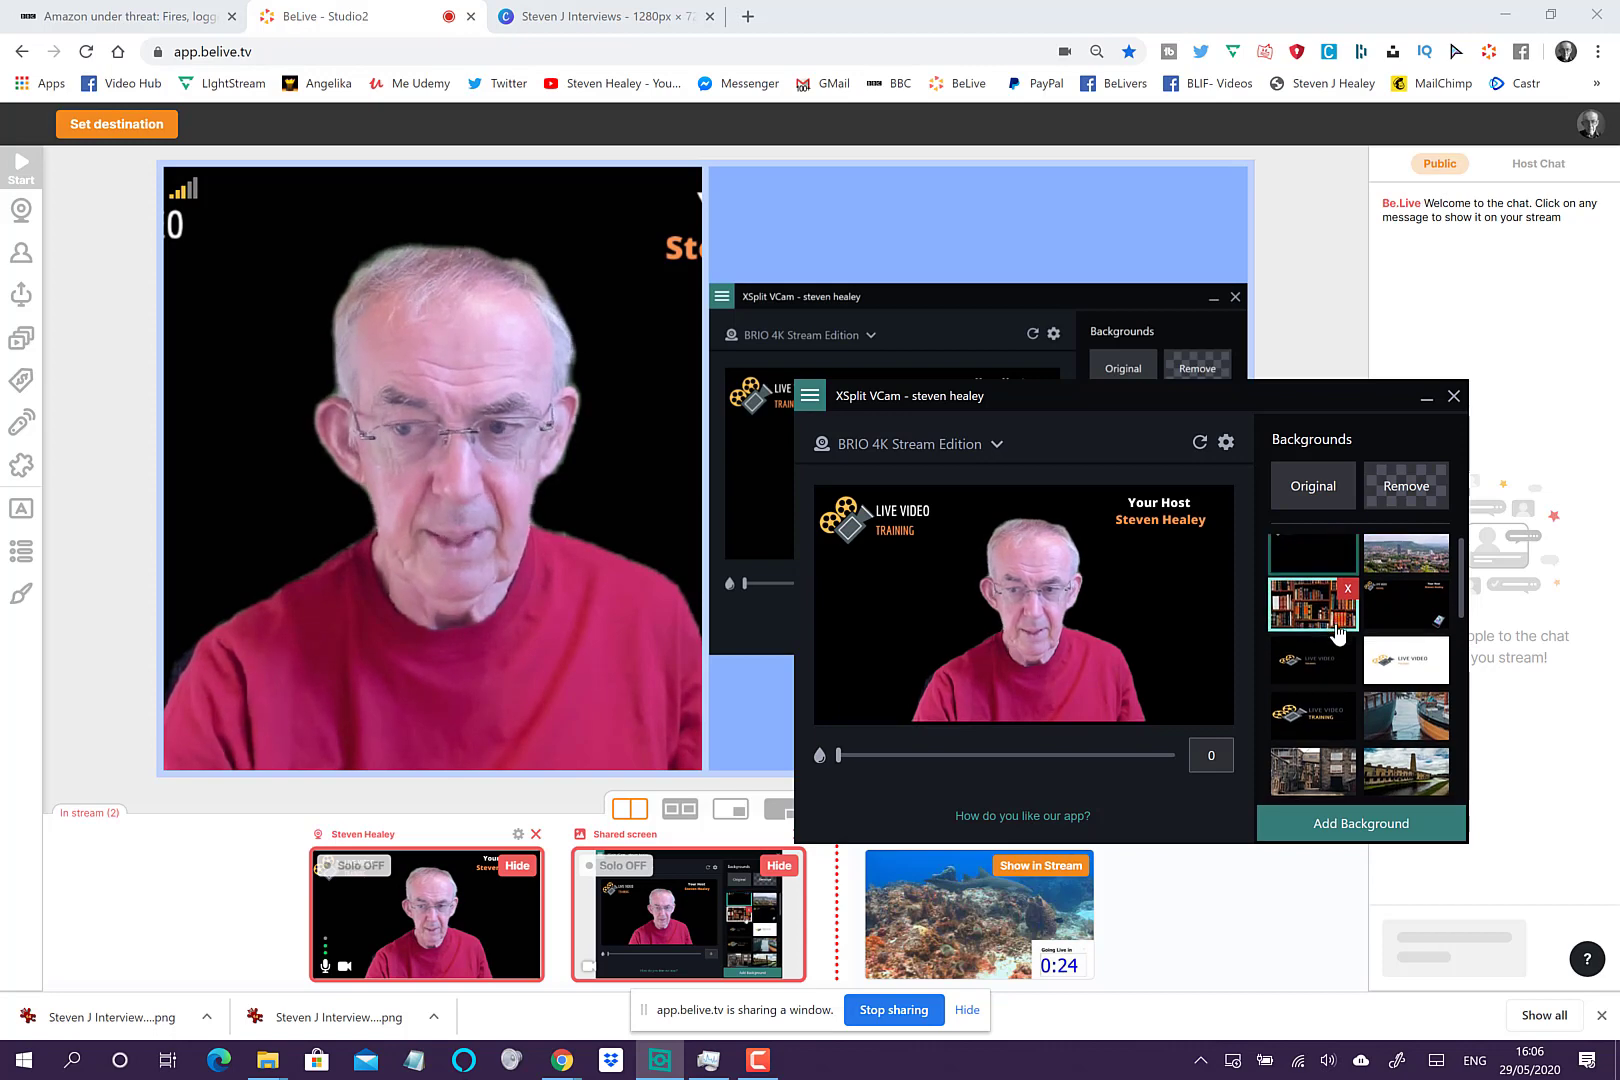
scroll(1338, 634, down, 1)
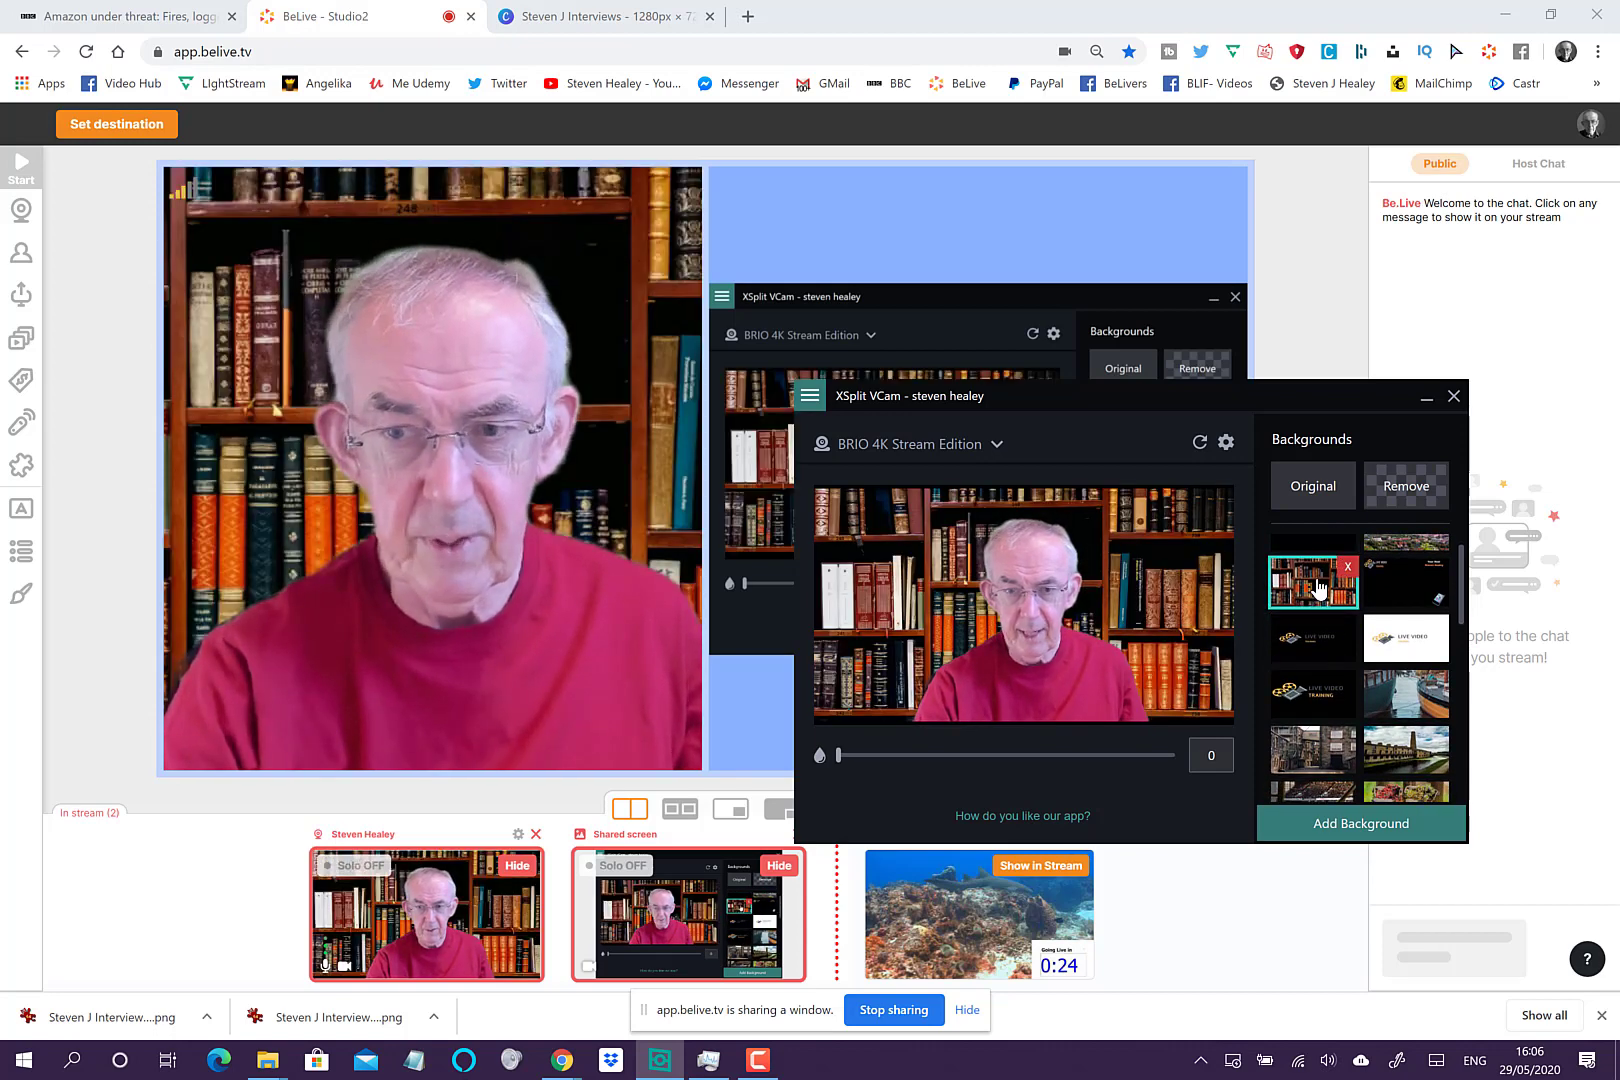
scroll(1323, 556, up, 3)
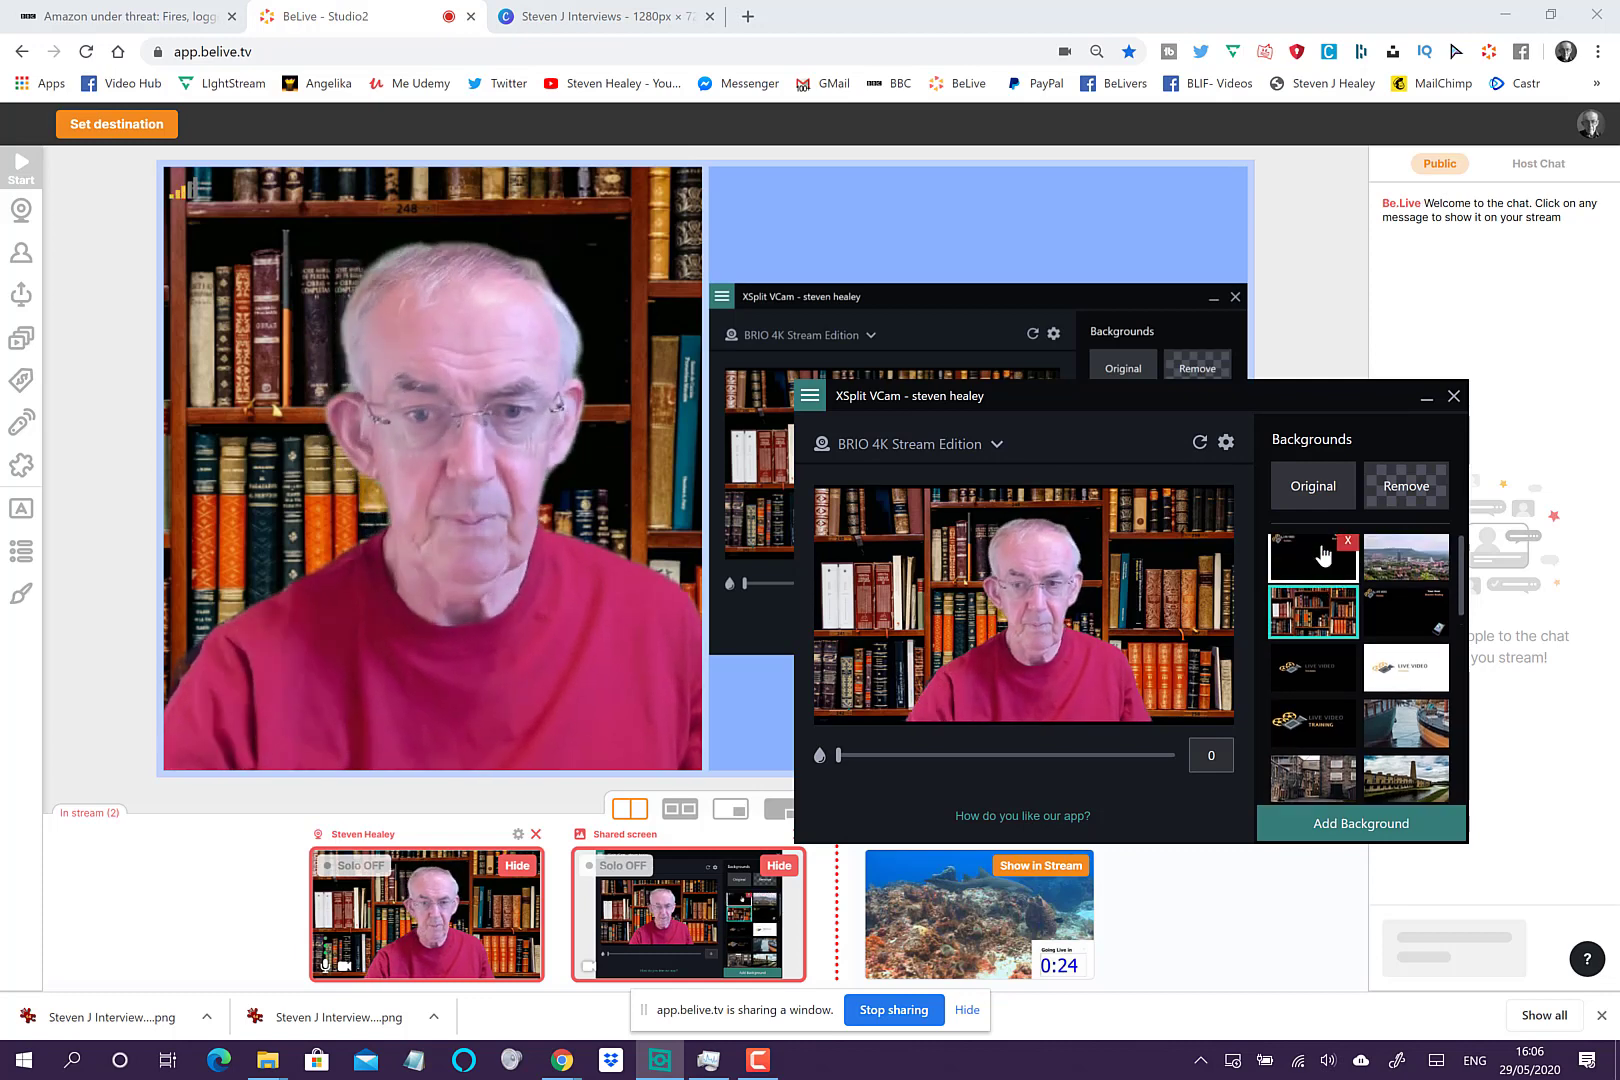
click(1323, 556)
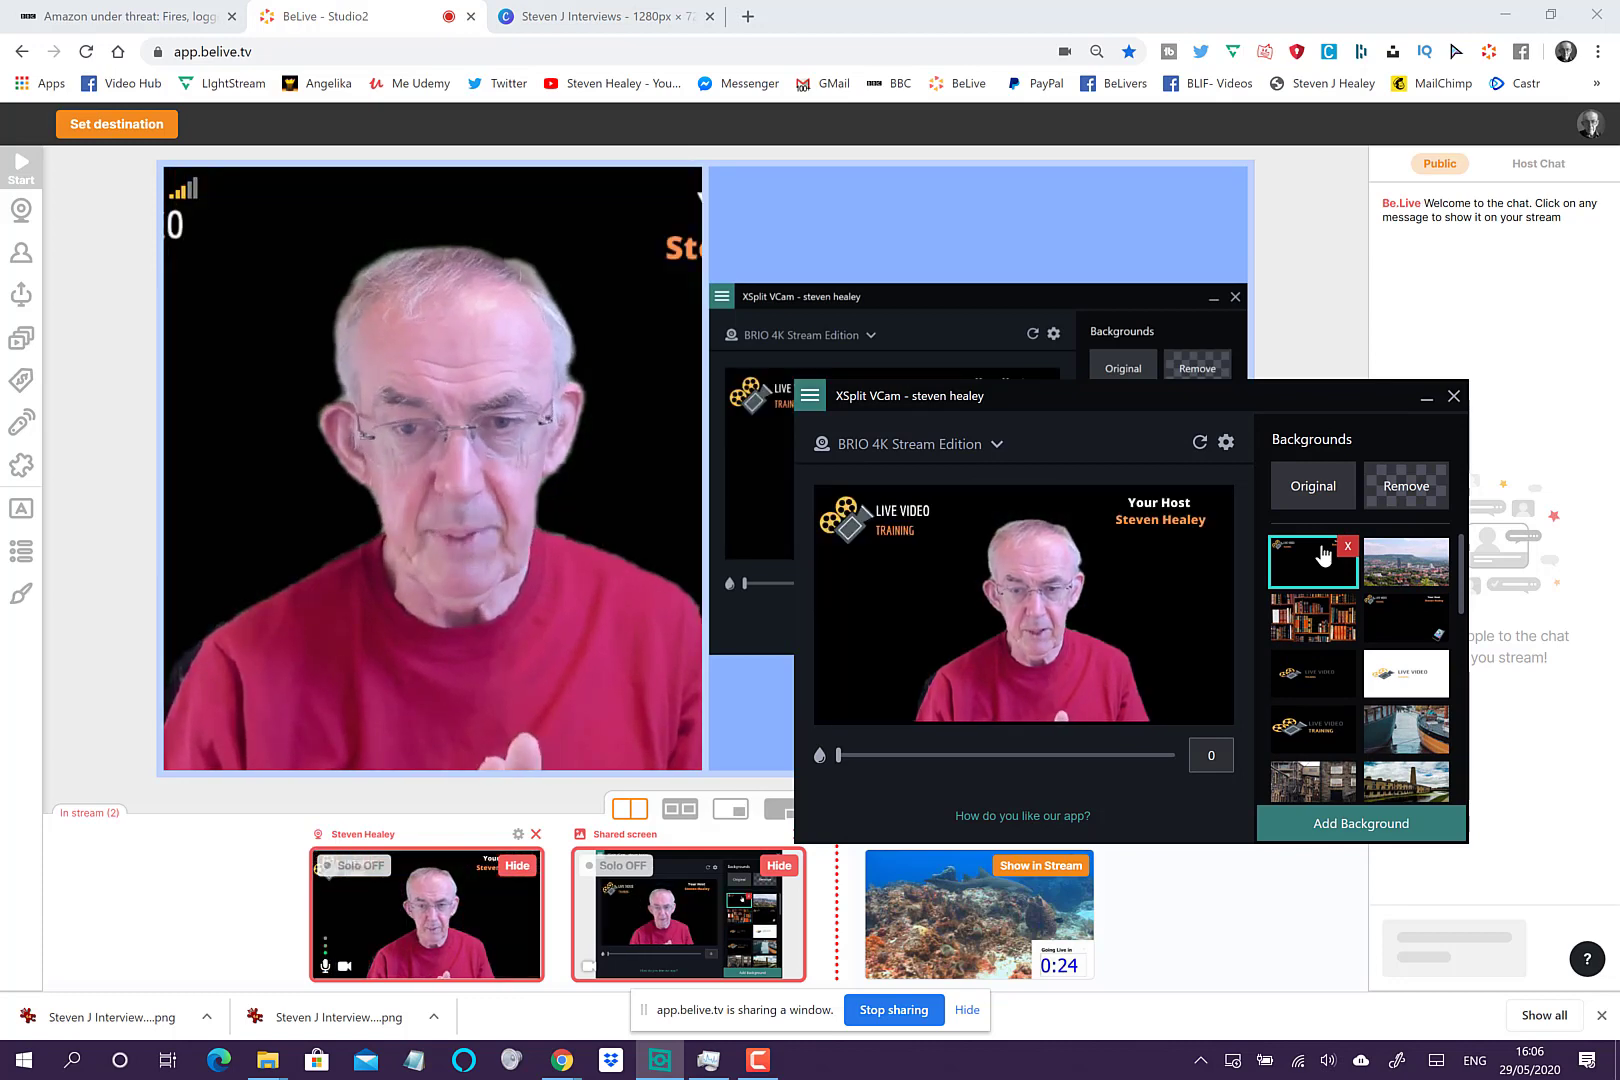
Lay out the shared XSplit VCam window full-size with the camera inset in the studio, and hide the shared screen from the stream
click(781, 808)
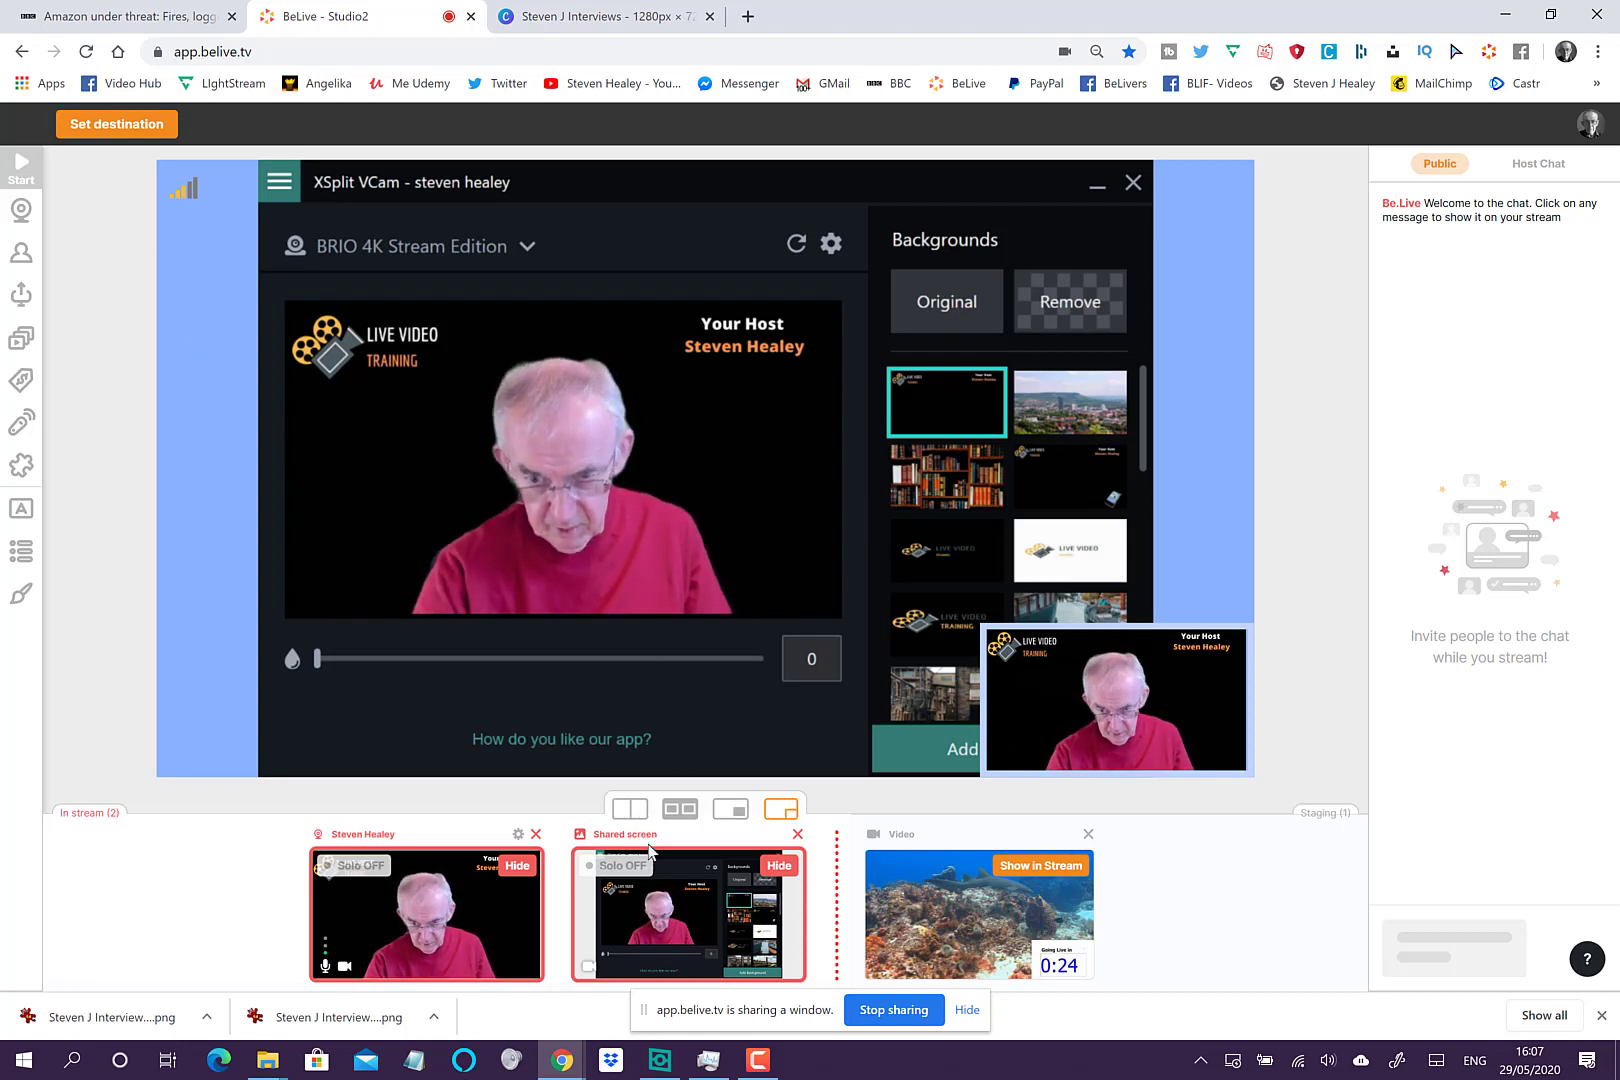
click(778, 866)
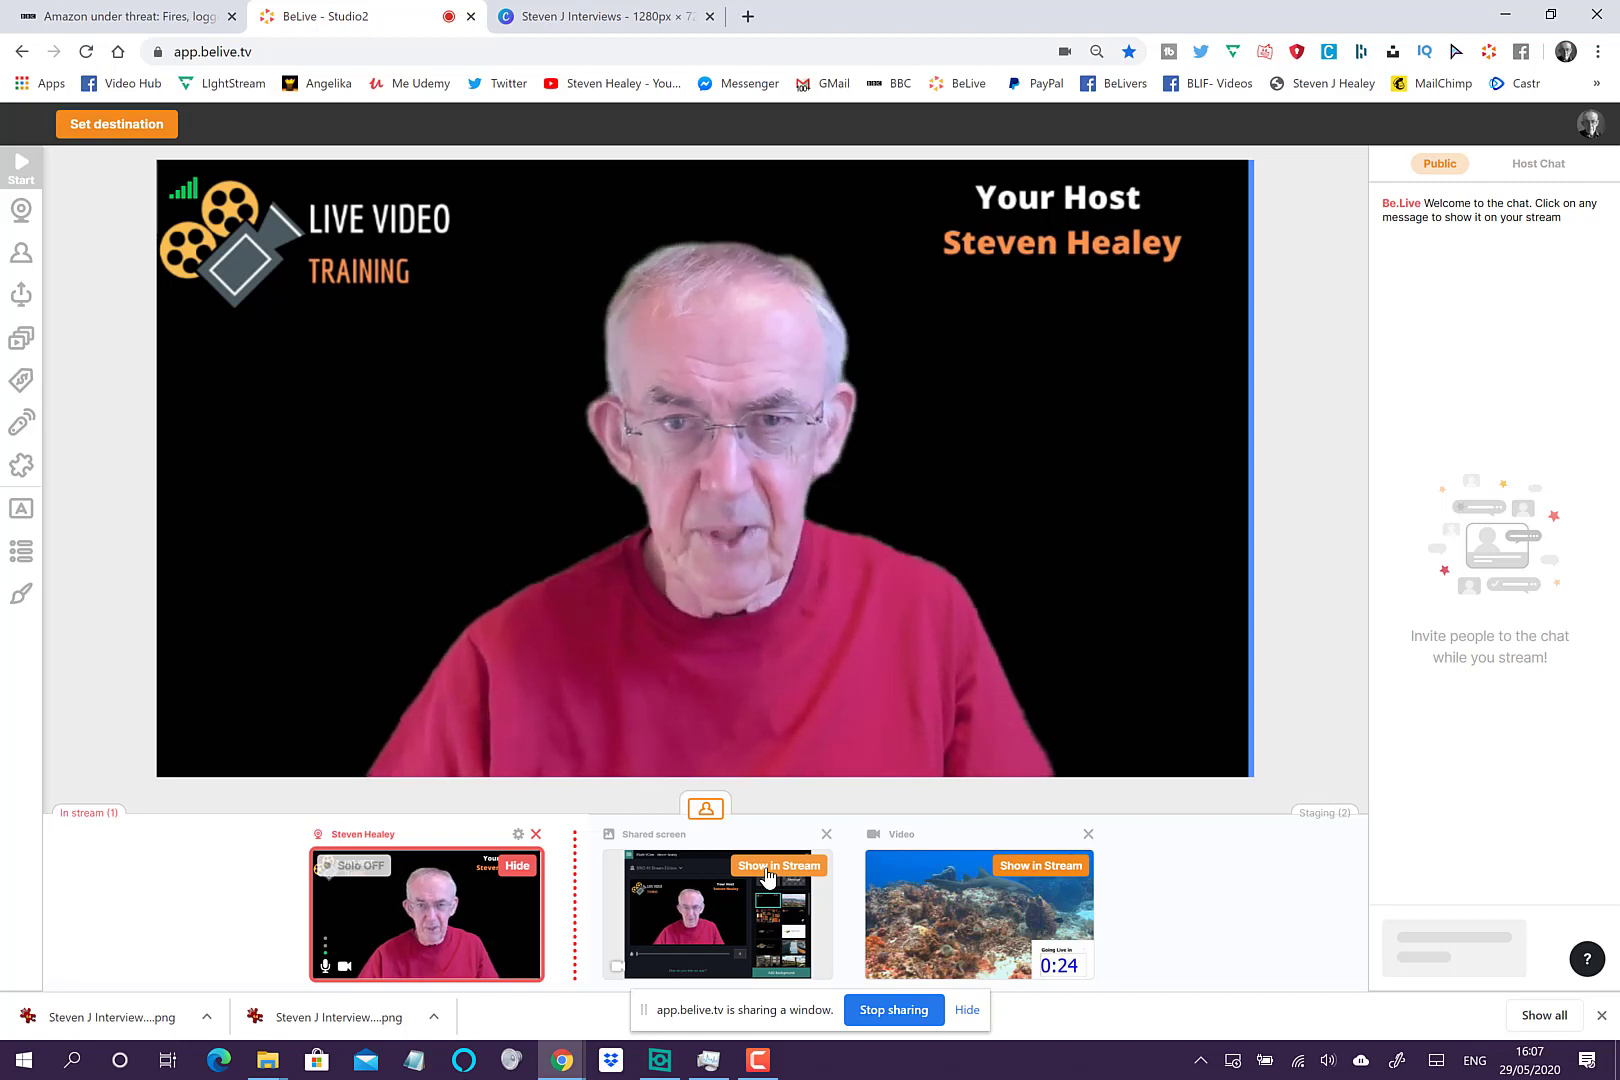
Close the Canva design and Amazon news article browser tabs, leaving only the studio tab open
click(710, 16)
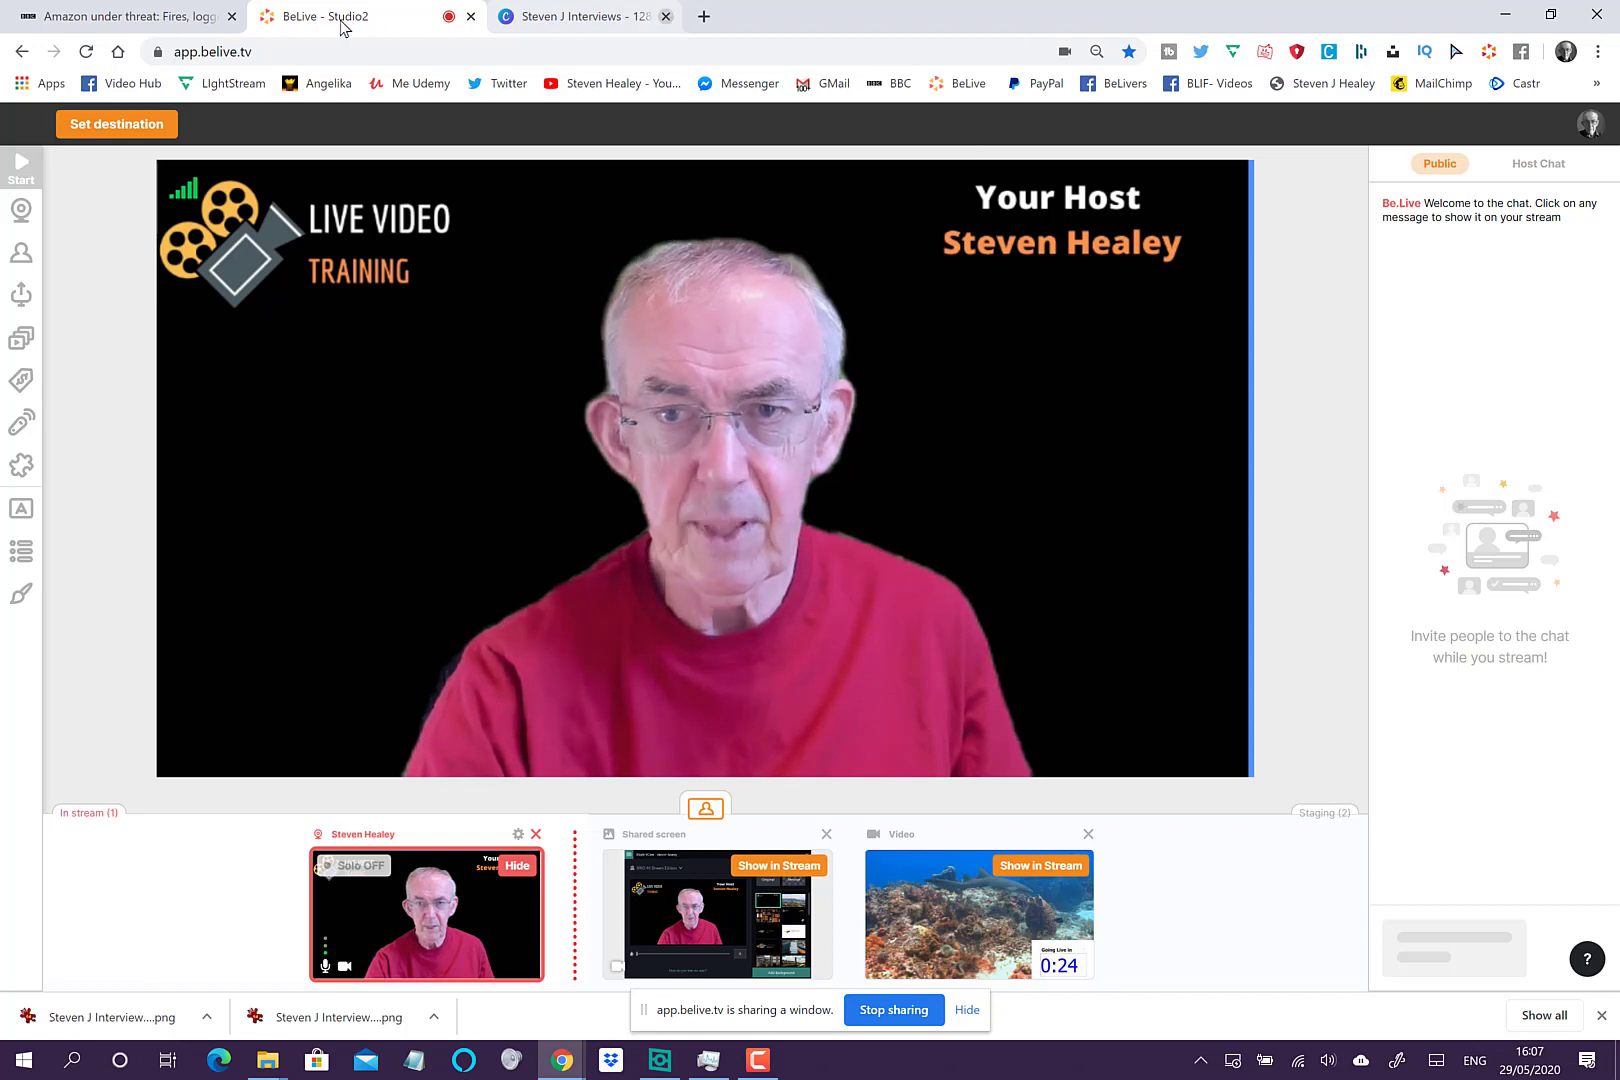
click(232, 17)
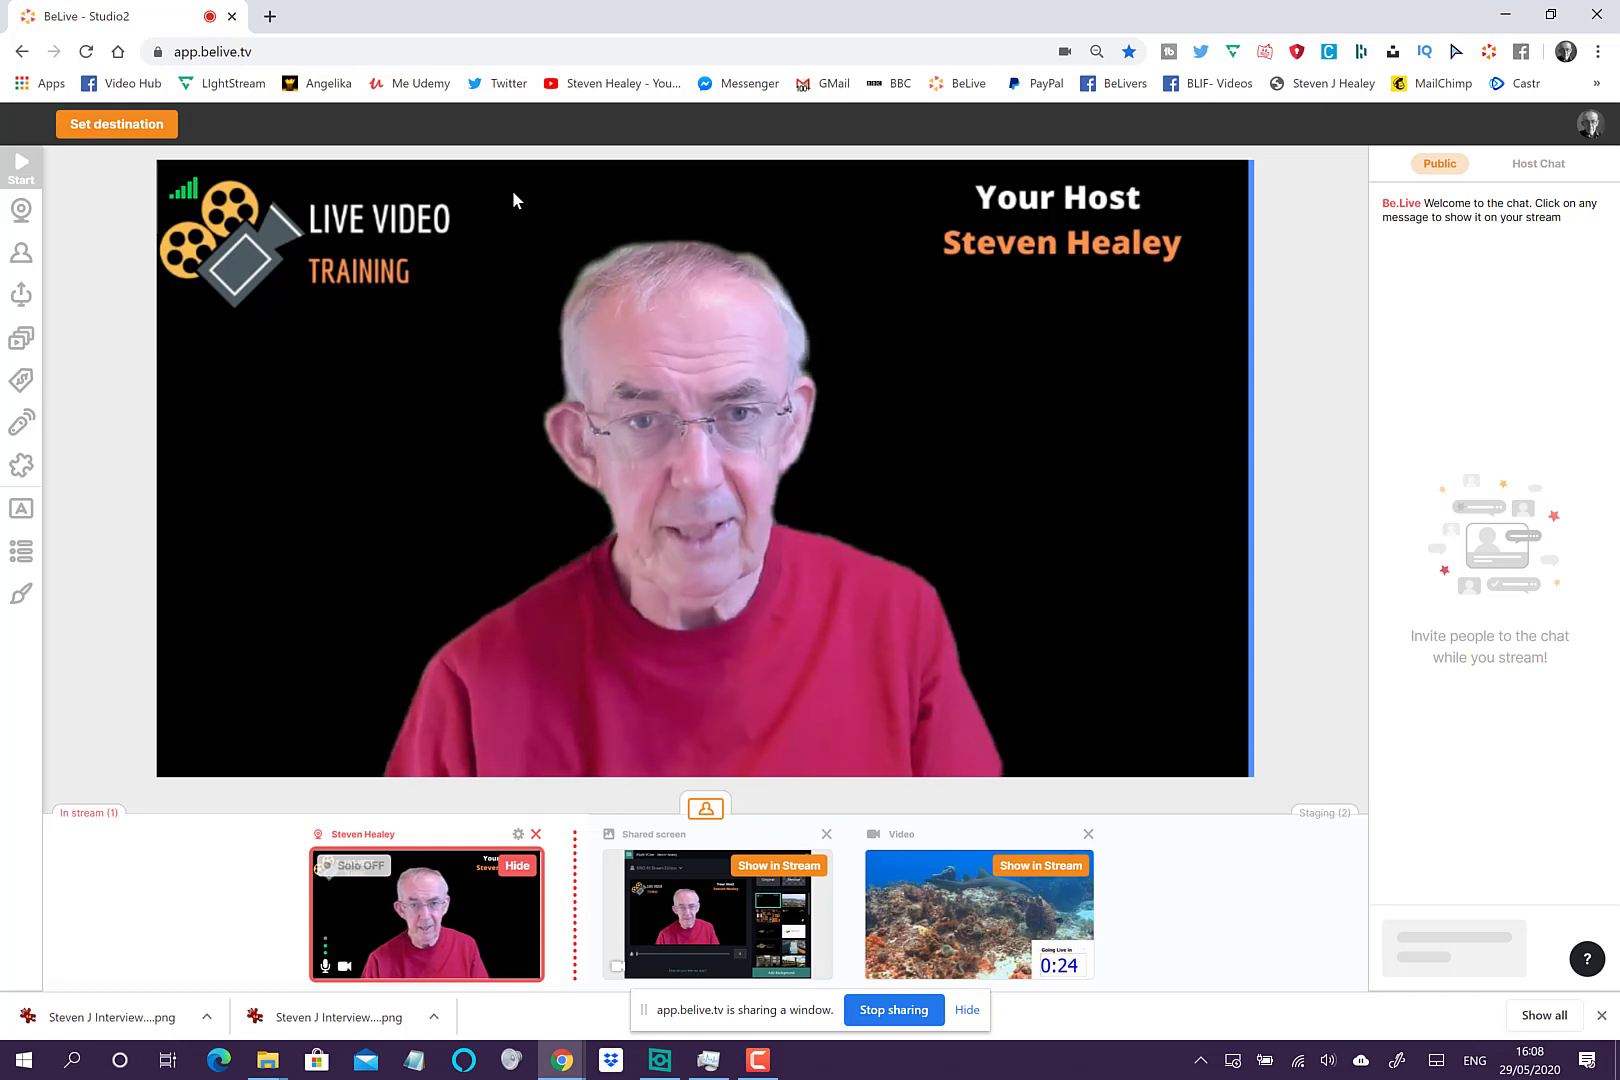
click(757, 1060)
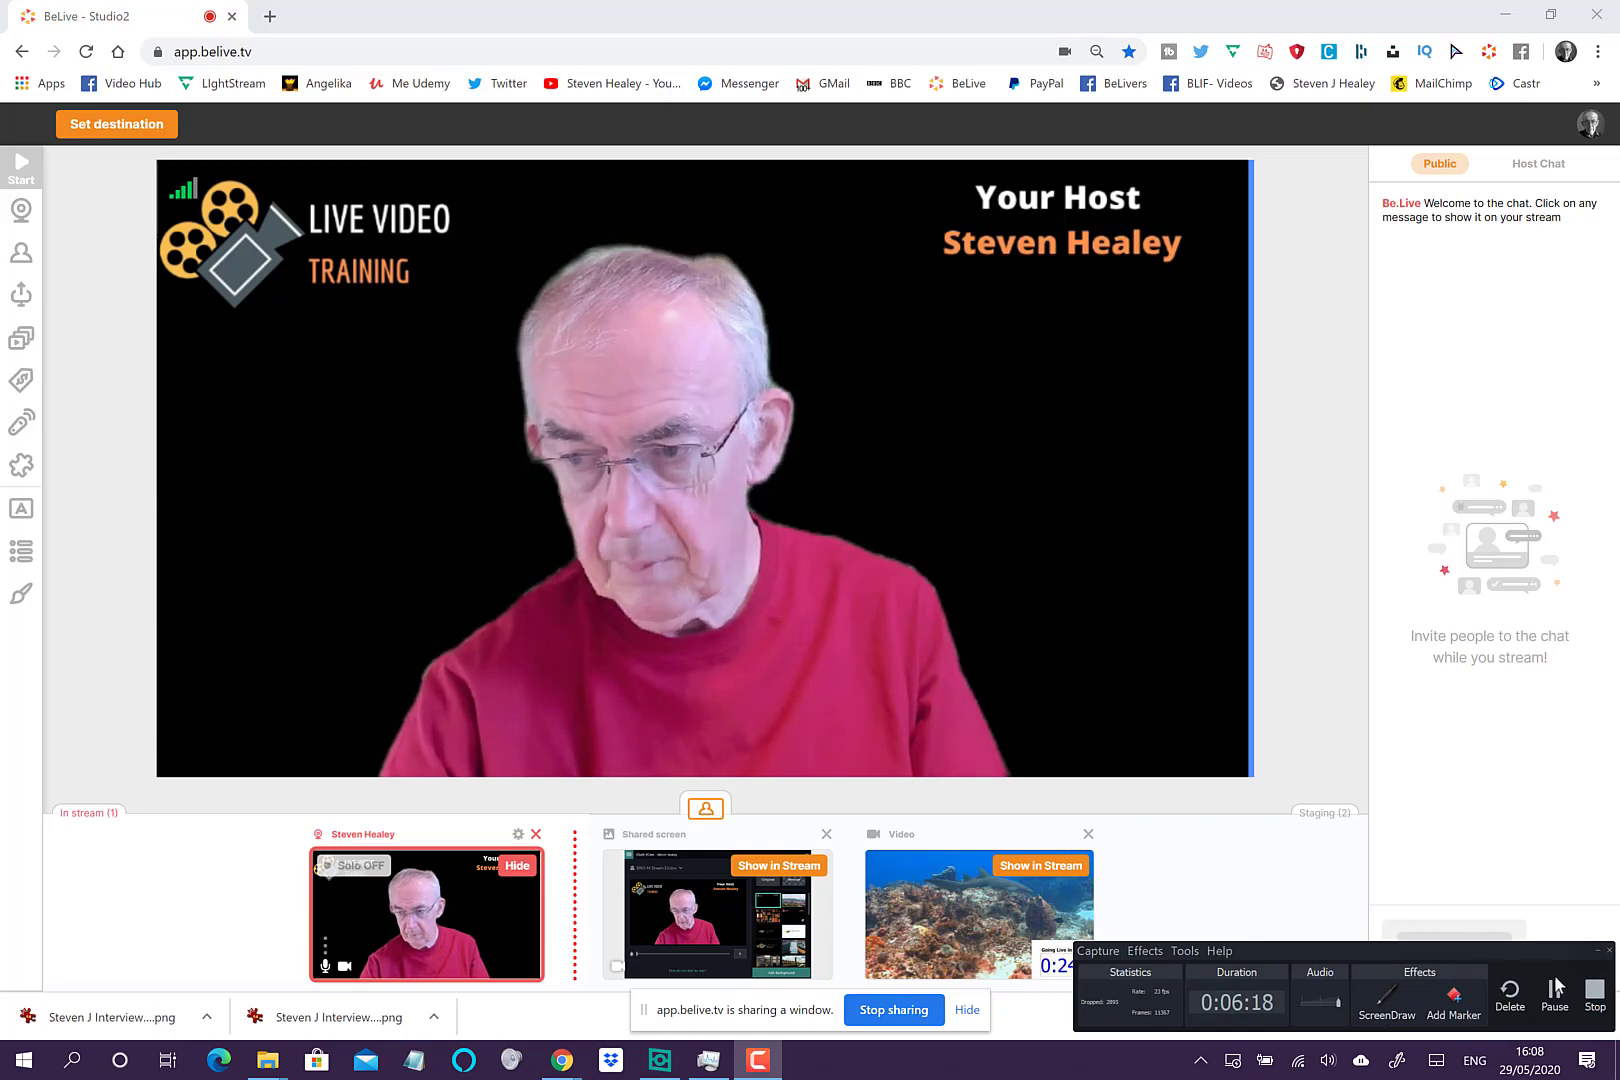